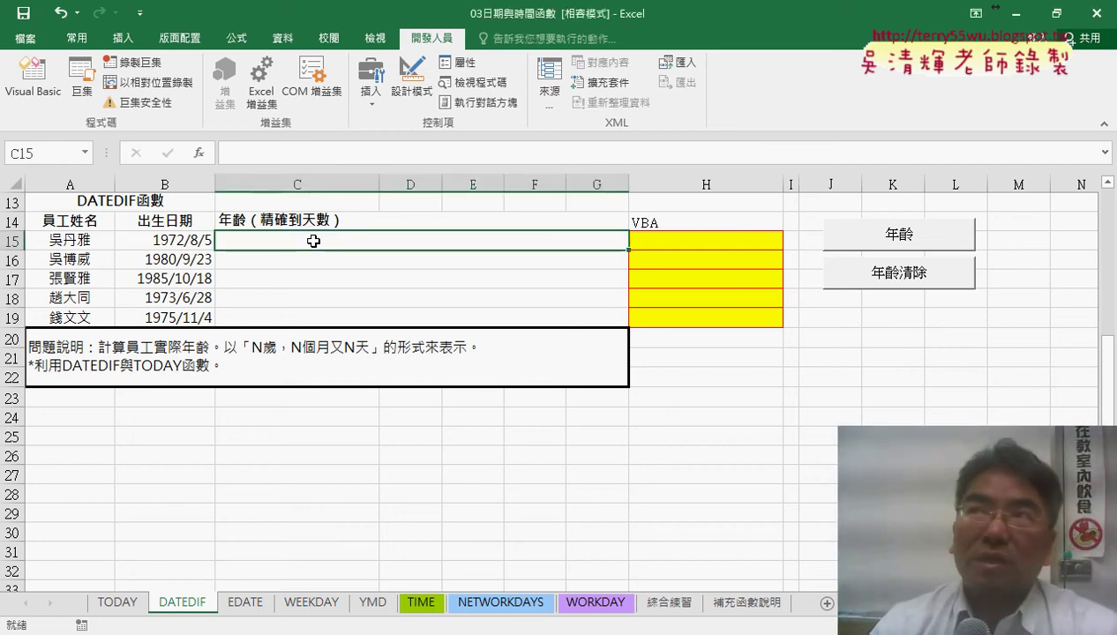
Begin C15's formula as =datedif( and fix the misspelled function name
{"action": "left_click", "coordinate": [282, 153]}
{"action": "type", "text": "da"}
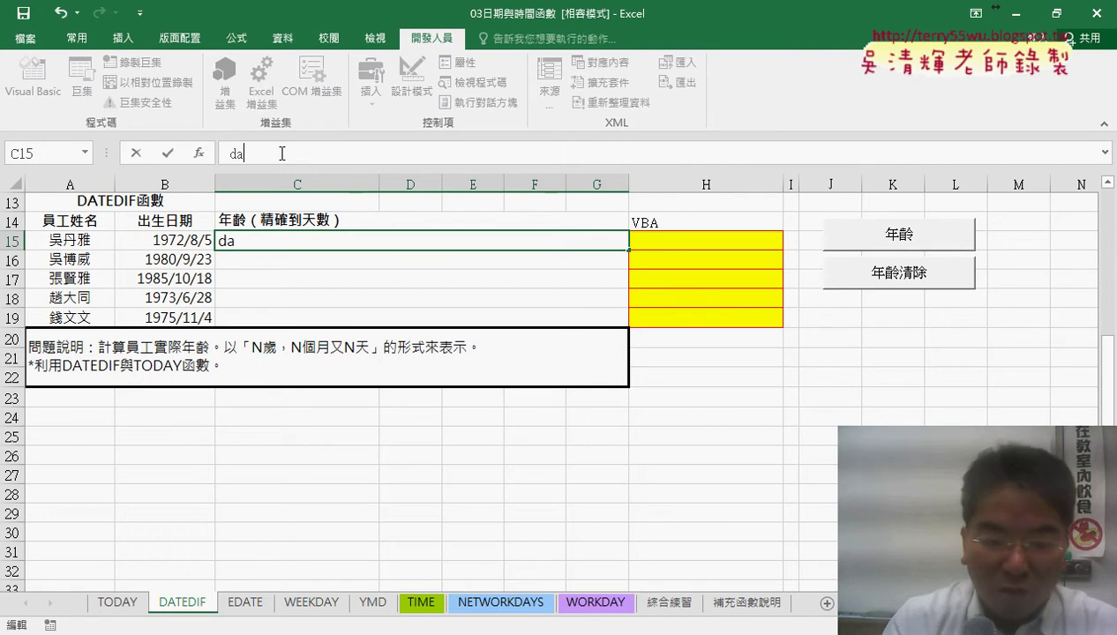
{"action": "key", "text": "BackSpace"}
{"action": "key", "text": "BackSpace"}
{"action": "type", "text": "="}
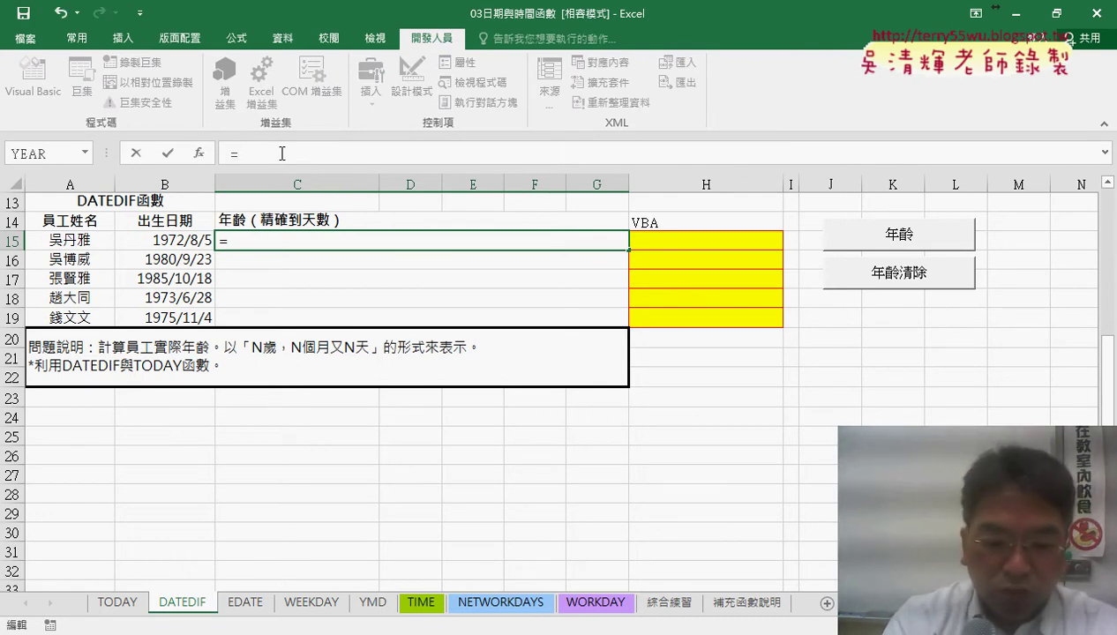
{"action": "type", "text": "date"}
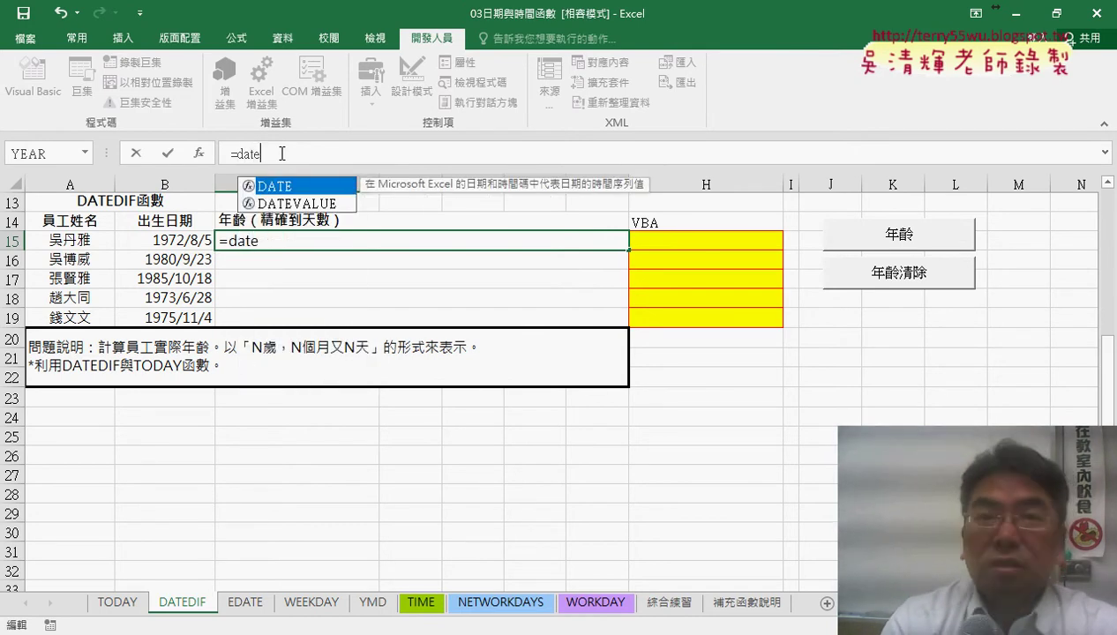
{"action": "key", "text": "BackSpace"}
{"action": "type", "text": "adif"}
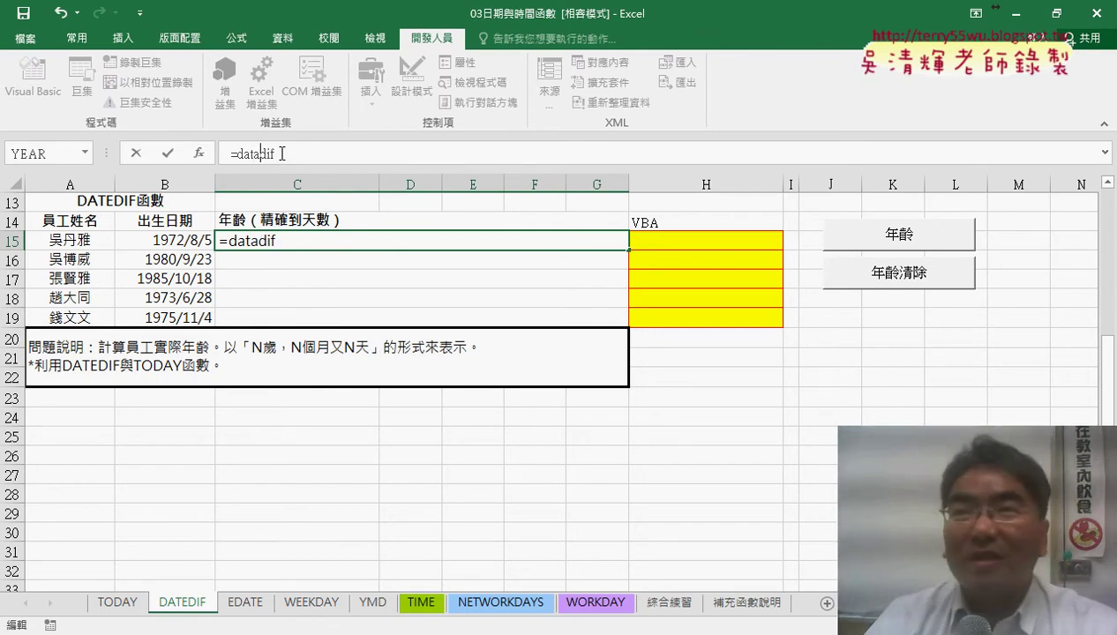
{"action": "key", "text": "Left"}
{"action": "key", "text": "Left"}
{"action": "key", "text": "Left"}
{"action": "key", "text": "BackSpace"}
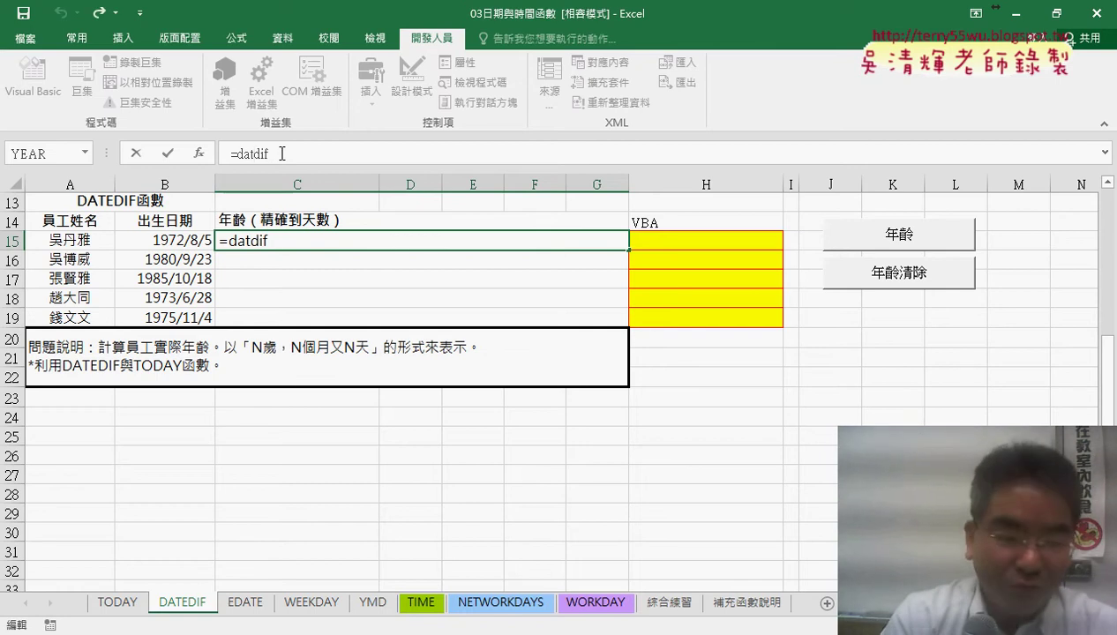
{"action": "type", "text": "e"}
{"action": "left_click", "coordinate": [281, 153]}
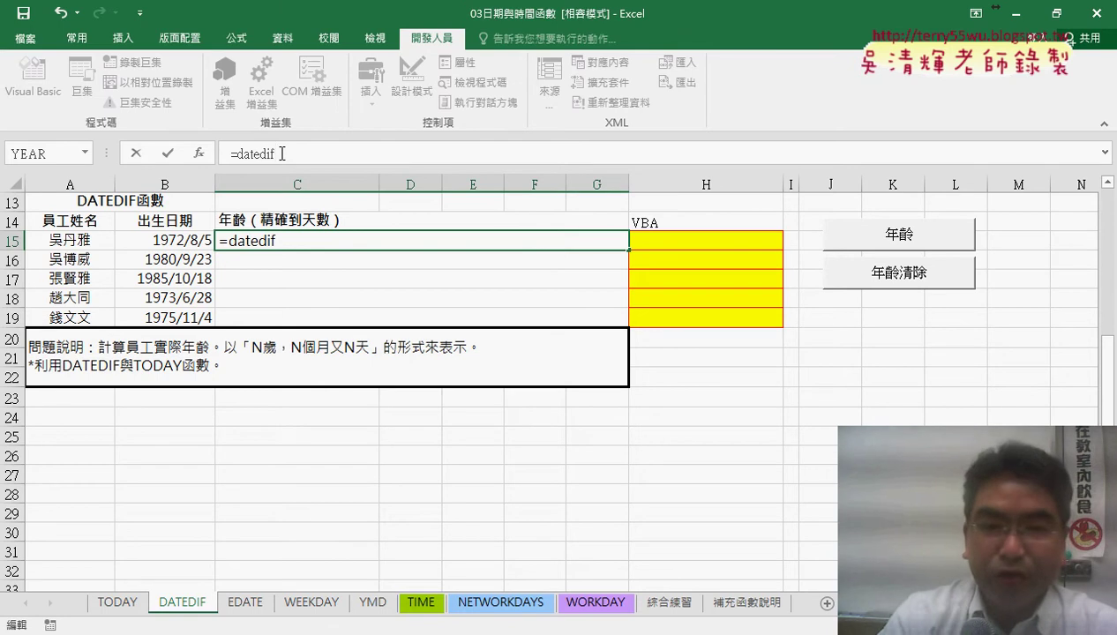
{"action": "type", "text": "("}
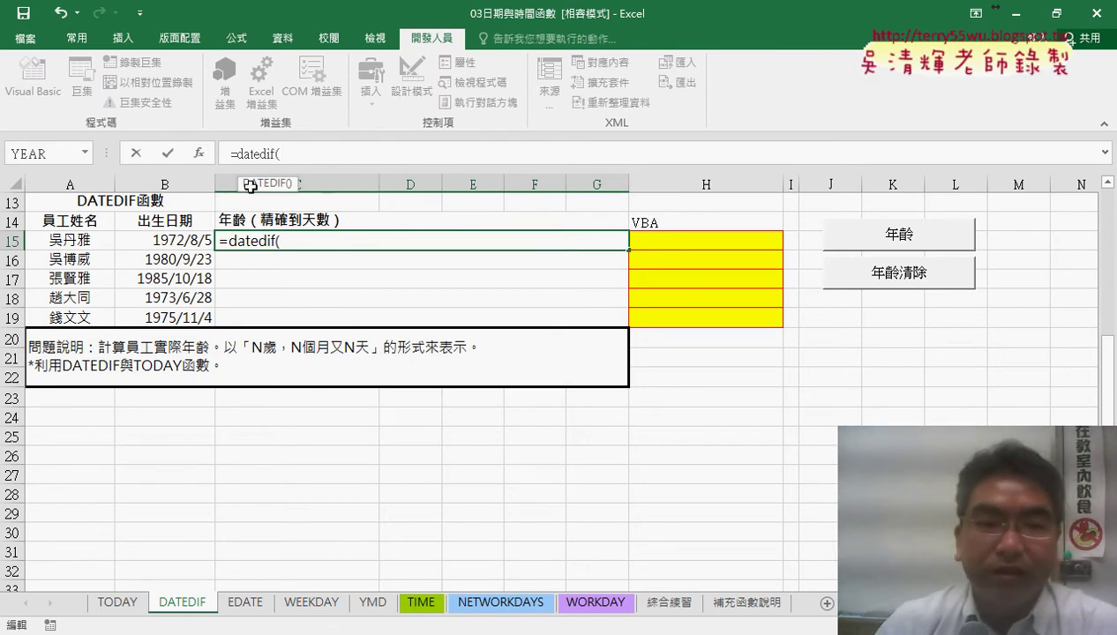
Complete C15 as =datedif(B15,today(),"Y") so it returns 45 whole years
{"action": "left_click", "coordinate": [200, 240]}
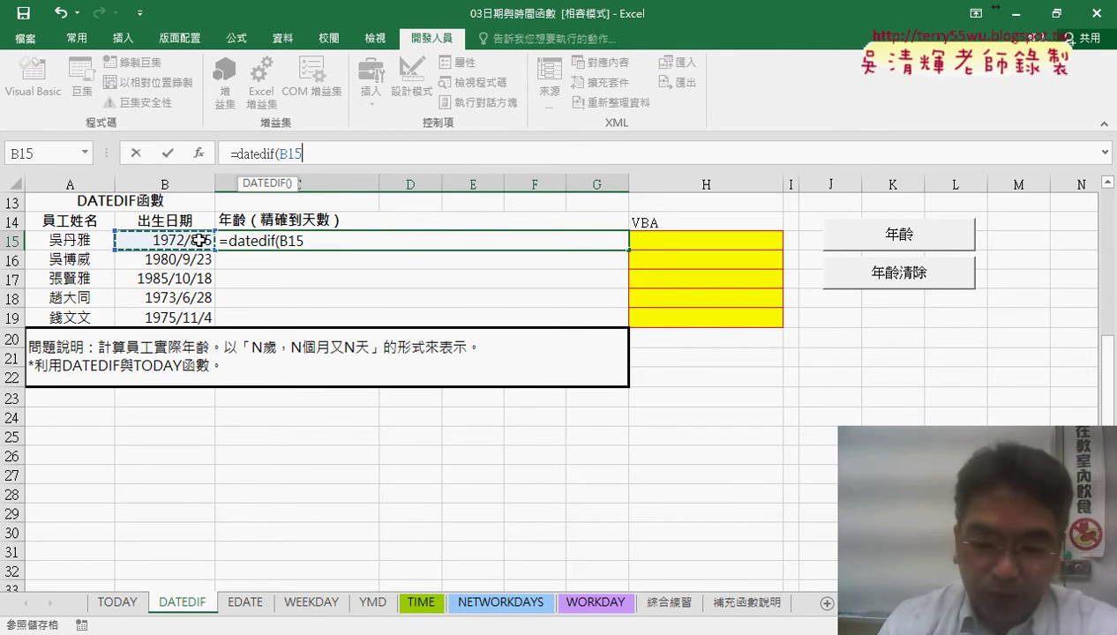
{"action": "type", "text": ","}
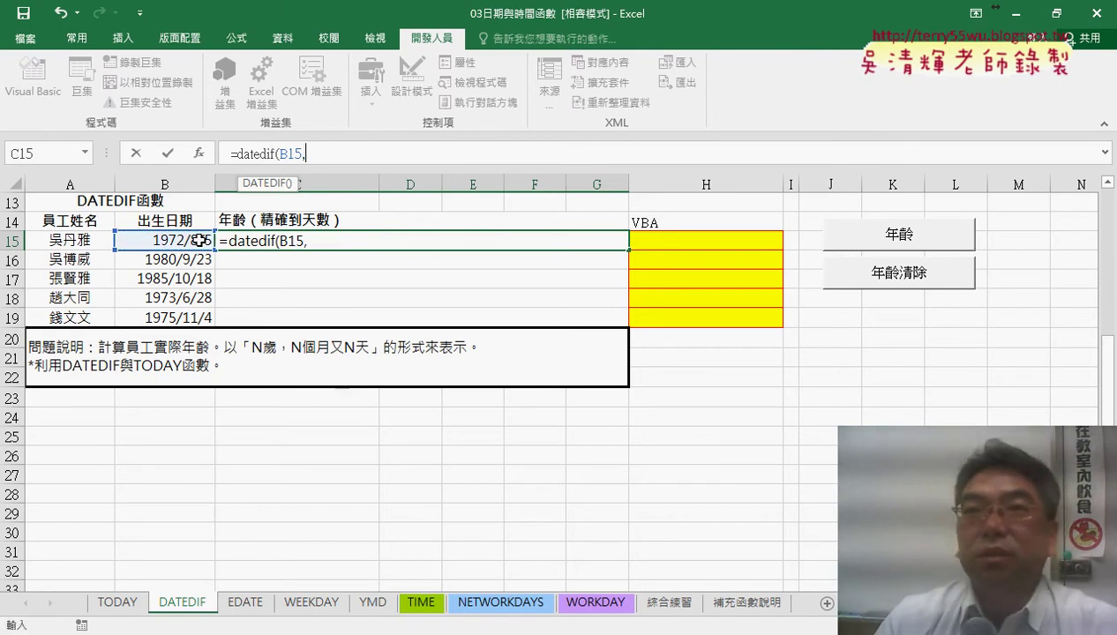
{"action": "type", "text": "to"}
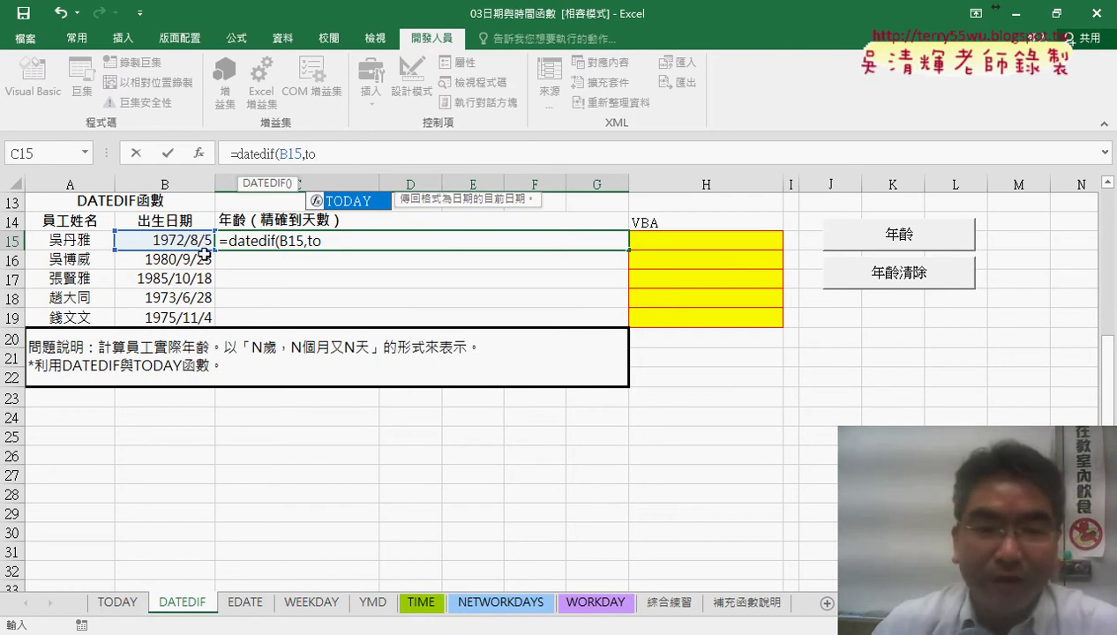
{"action": "double_click", "coordinate": [354, 201]}
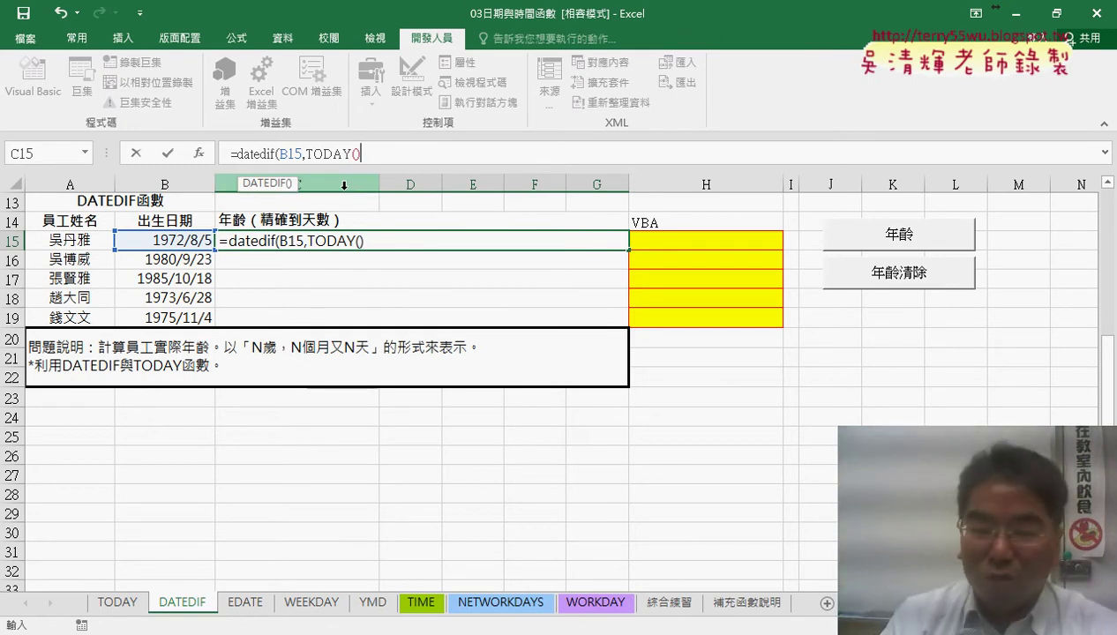
{"action": "key", "text": "BackSpace"}
{"action": "key", "text": "BackSpace"}
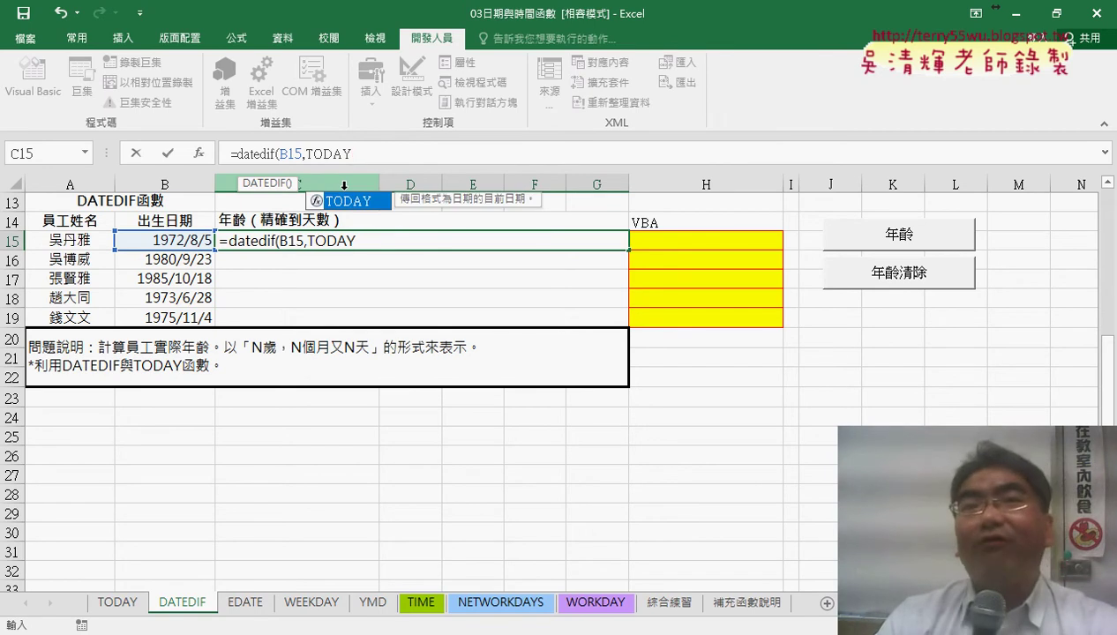
{"action": "key", "text": "ctrl+z"}
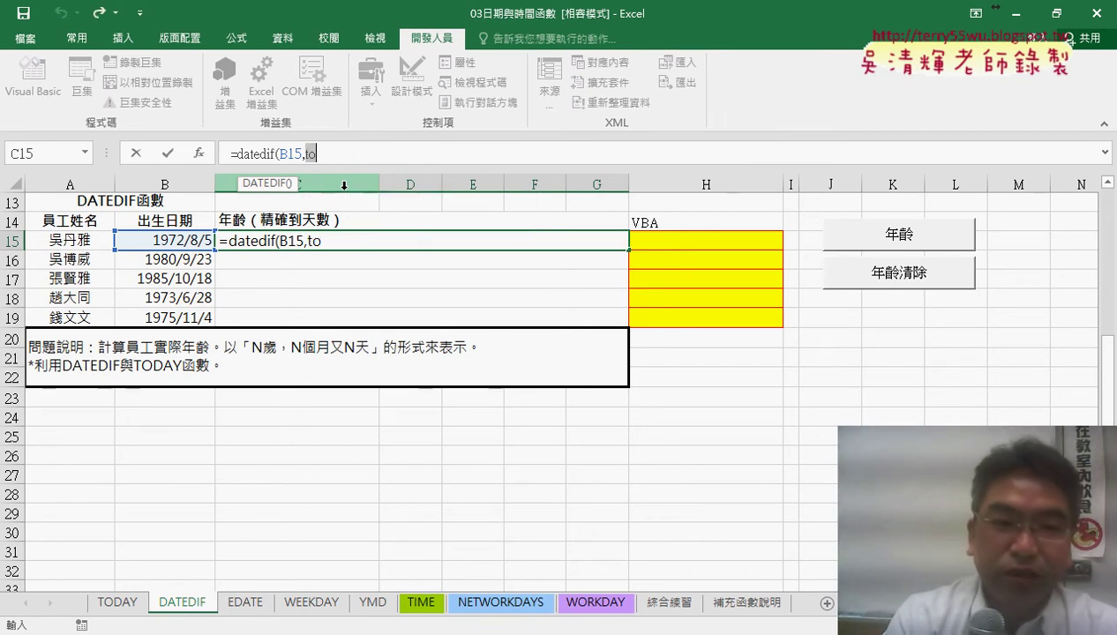
{"action": "key", "text": "BackSpace"}
{"action": "type", "text": "o"}
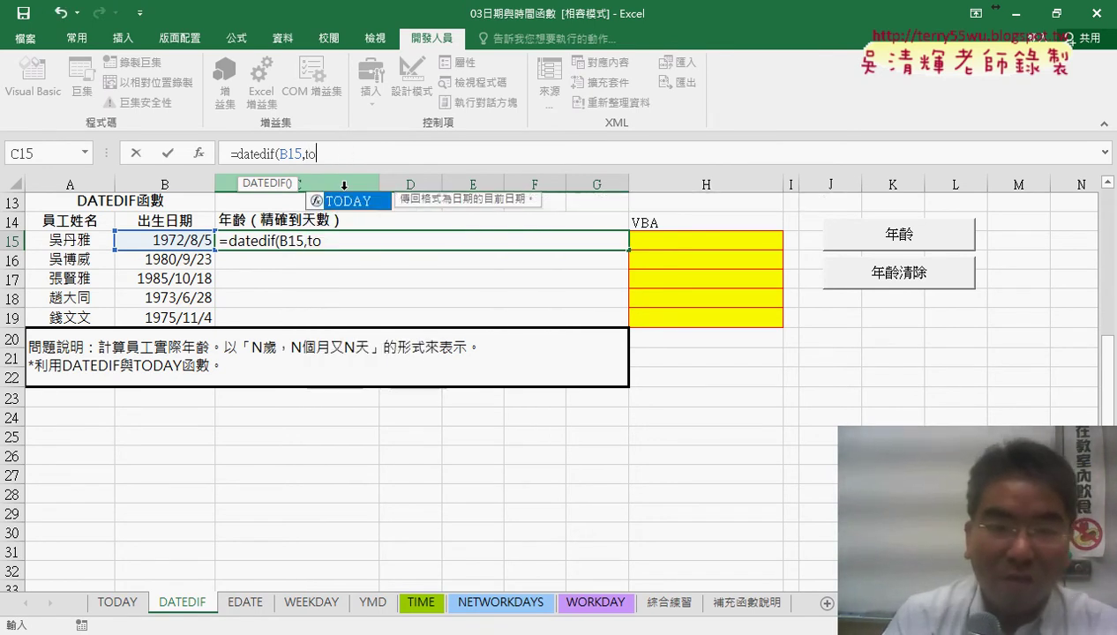
{"action": "key", "text": "Return"}
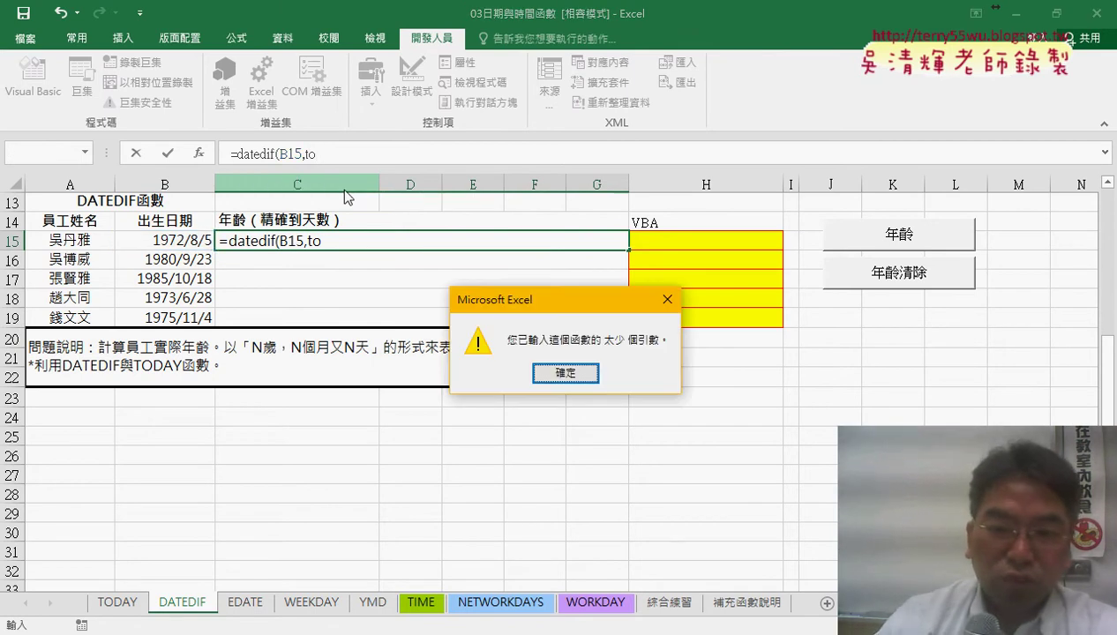
{"action": "key", "text": "Return"}
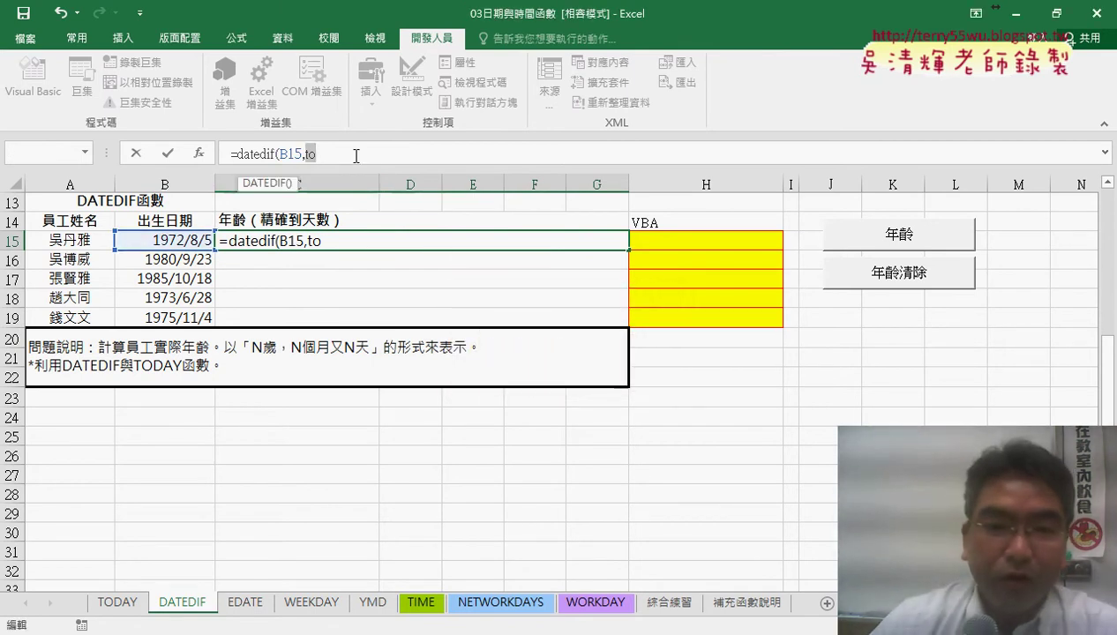
{"action": "type", "text": "day"}
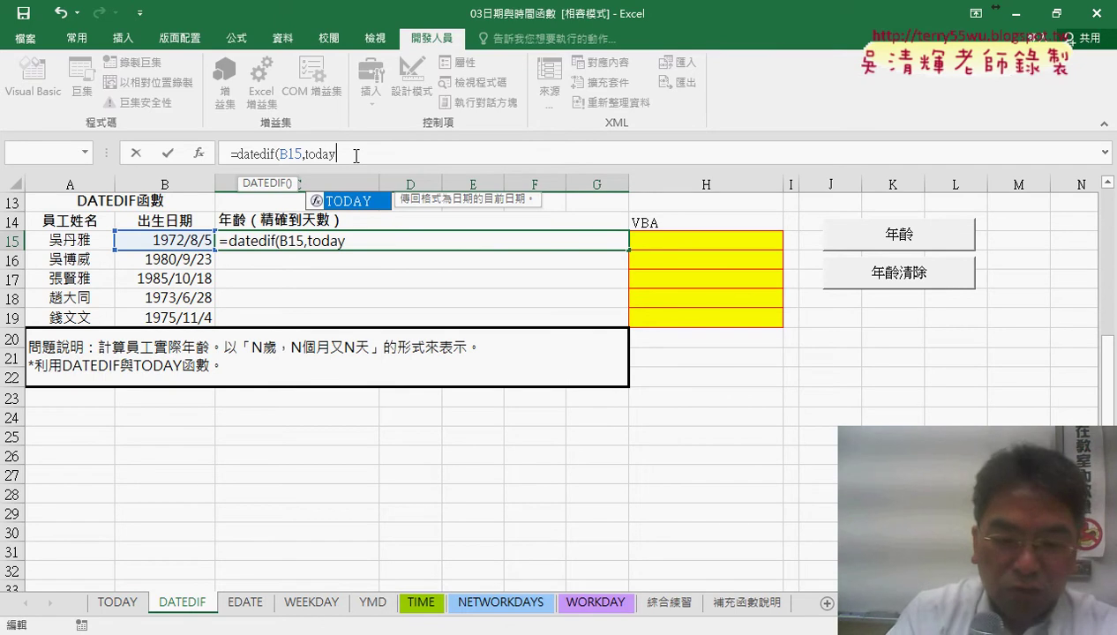
{"action": "type", "text": "(),"}
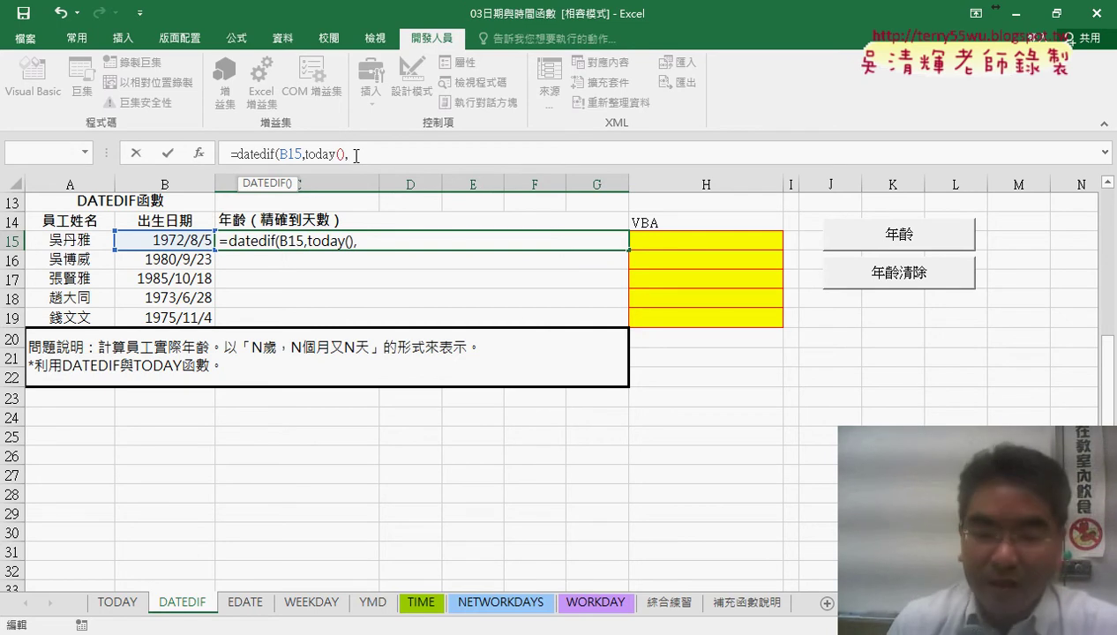
{"action": "type", "text": "\")"}
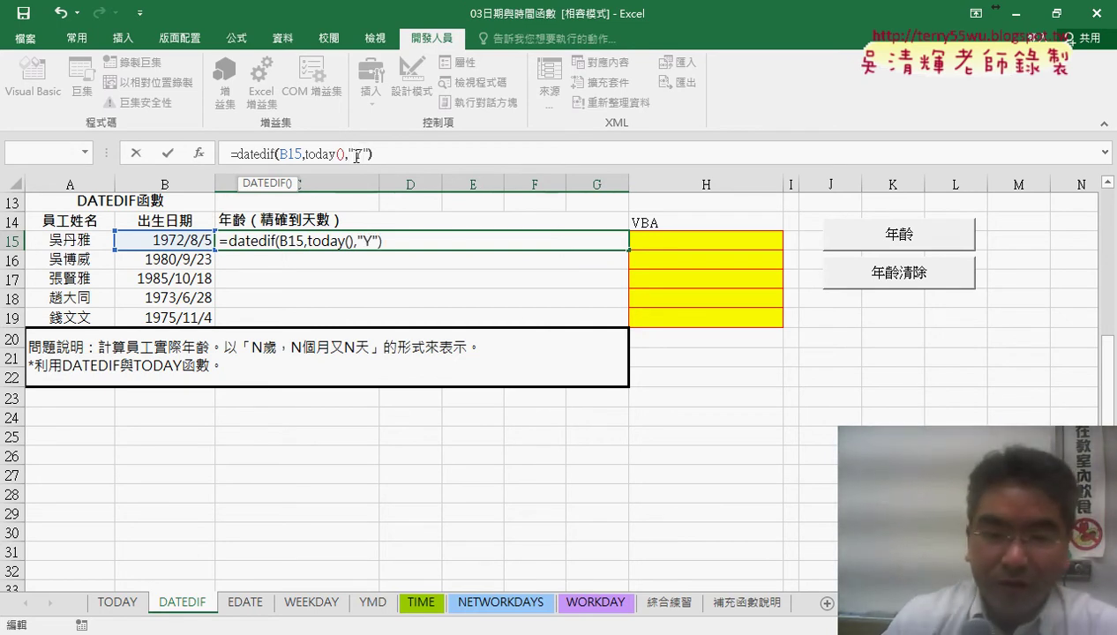
{"action": "key", "text": "Return"}
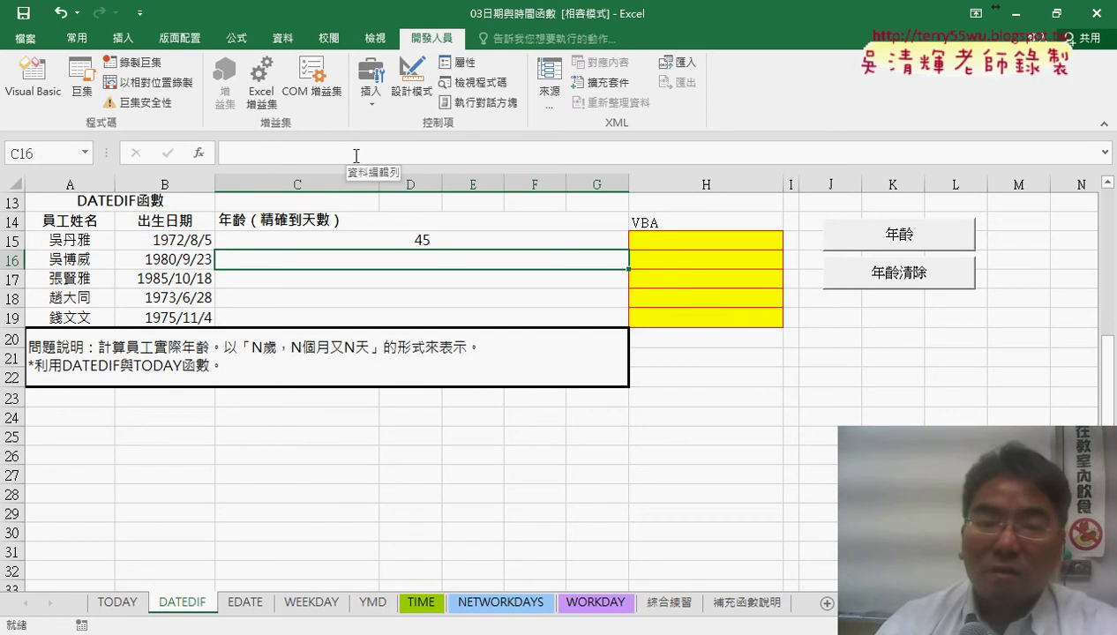
Select the 歲，N個月又N天 text in the A20 description, view its copy options, then close the menu
{"action": "left_click", "coordinate": [344, 350]}
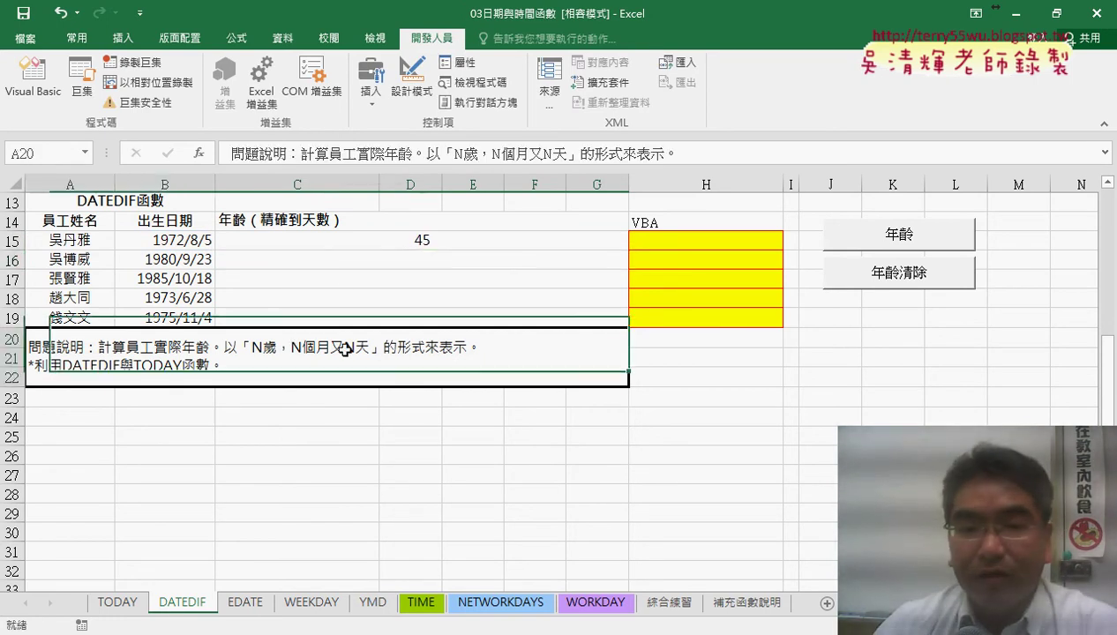
{"action": "double_click", "coordinate": [344, 349]}
{"action": "left_click_drag", "start_coordinate": [263, 350], "coordinate": [367, 351]}
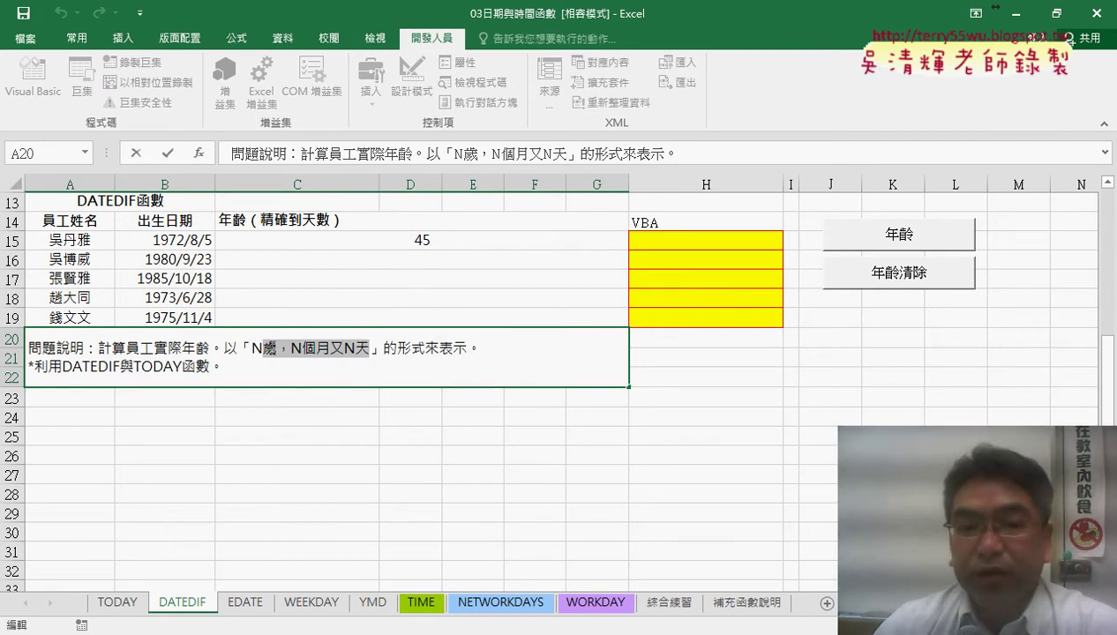
{"action": "right_click", "coordinate": [325, 348]}
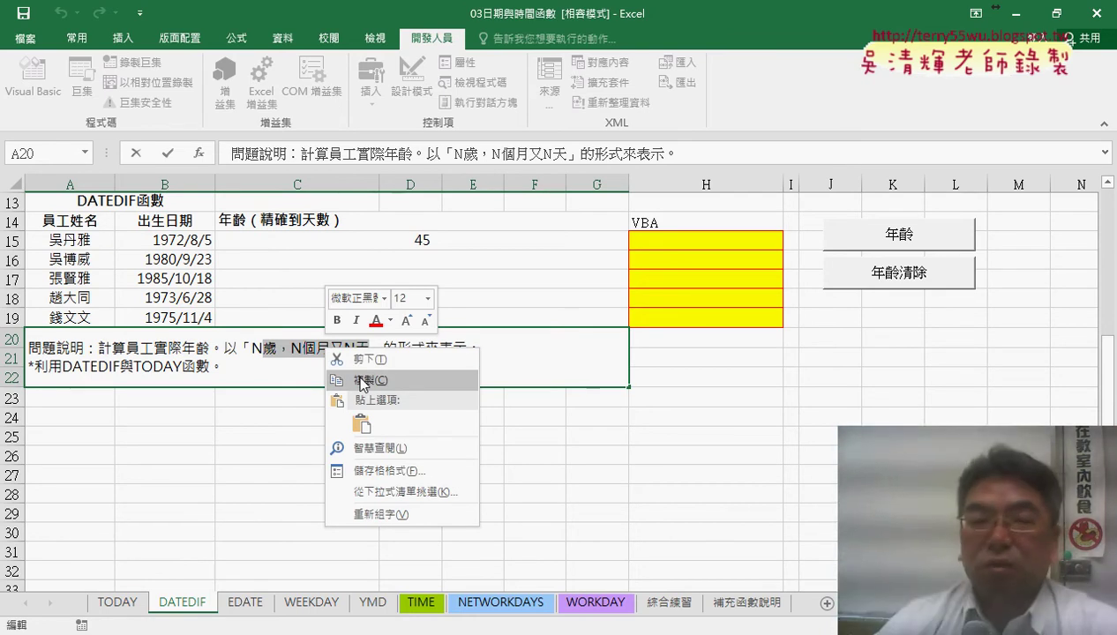
{"action": "left_click", "coordinate": [363, 380]}
Append &"歲，N個月又N天" to C15's formula so it displays 45歲，N個月又N天
{"action": "left_click", "coordinate": [411, 242]}
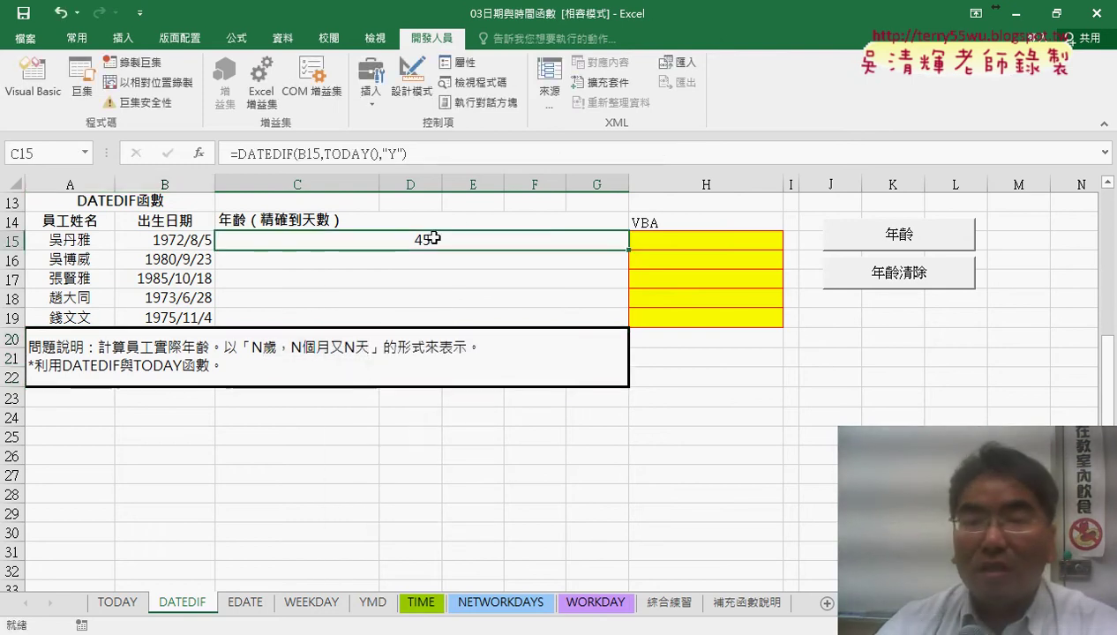
{"action": "left_click", "coordinate": [438, 157]}
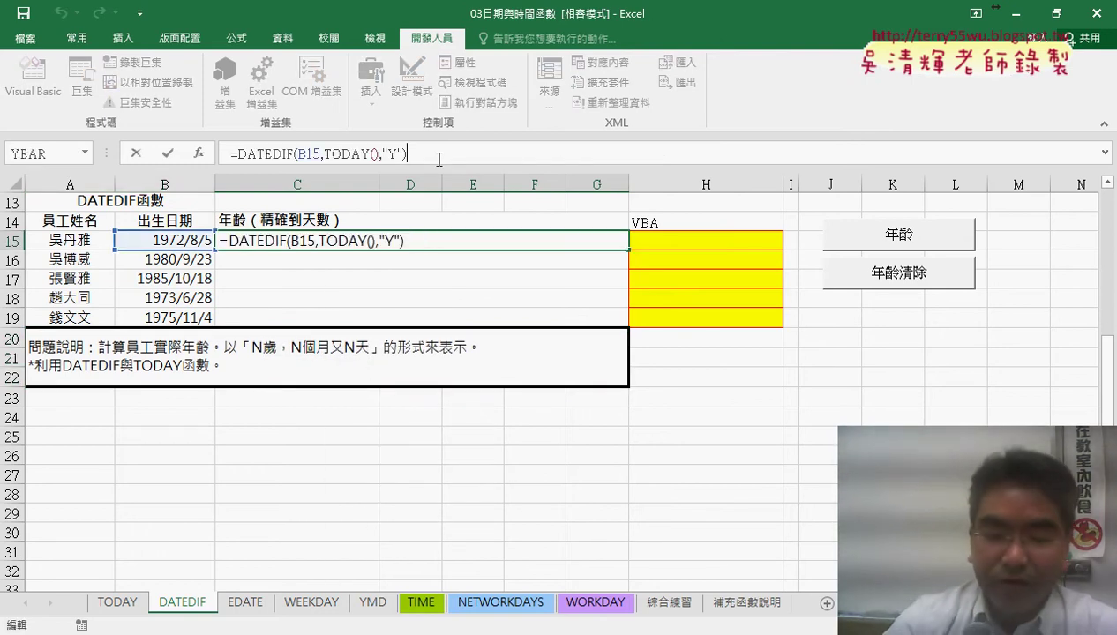
{"action": "type", "text": "&"}
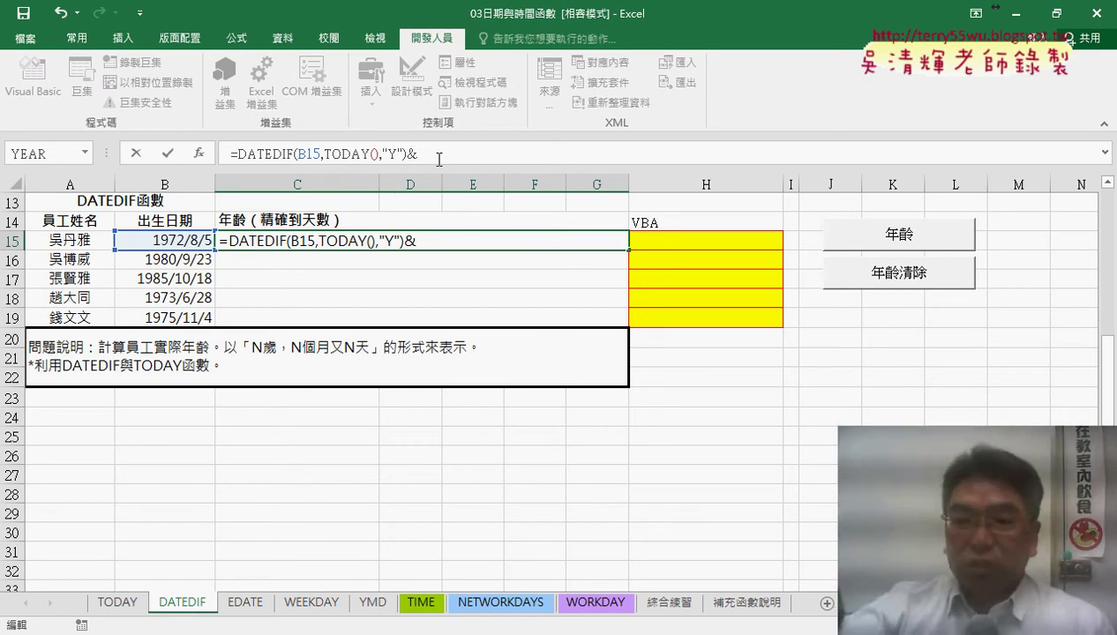
{"action": "type", "text": "\""}
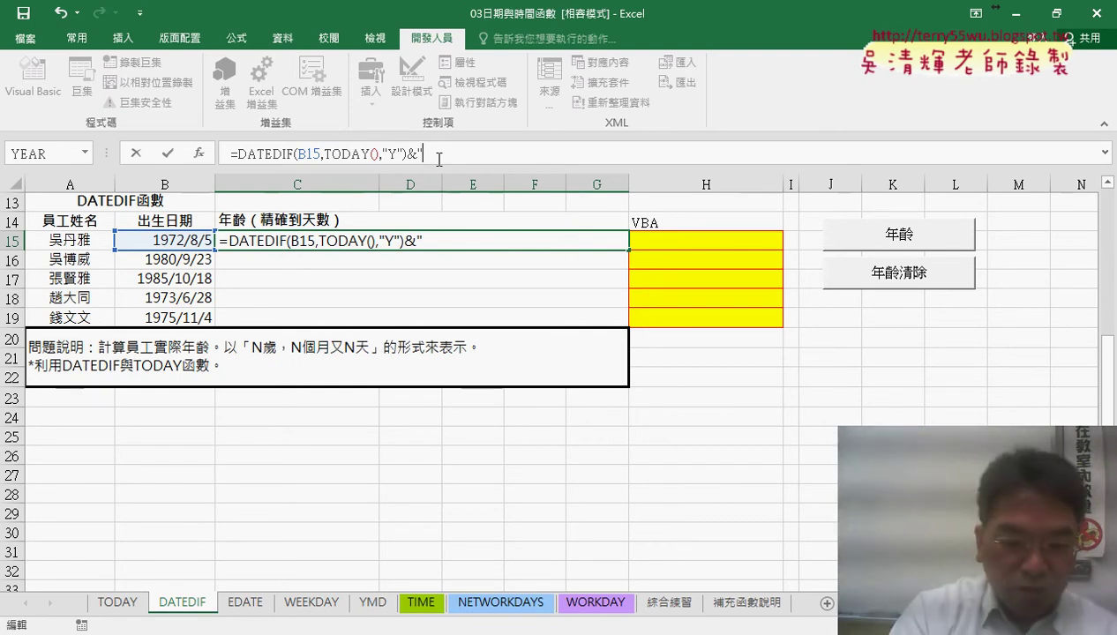
{"action": "type", "text": "歲，N個月又N天"}
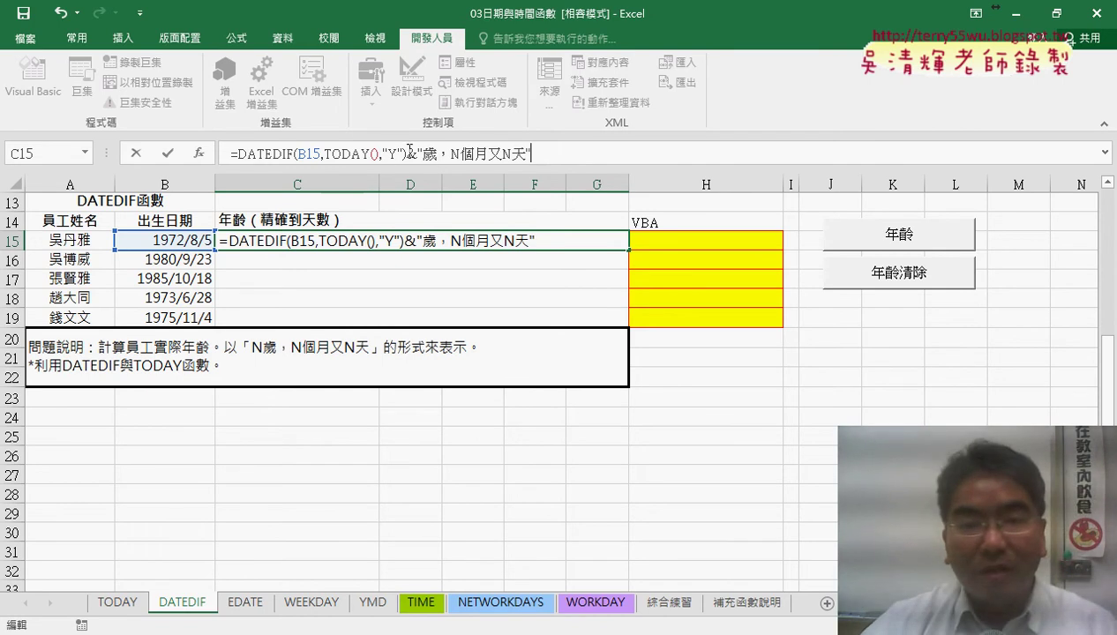
{"action": "left_click", "coordinate": [420, 154]}
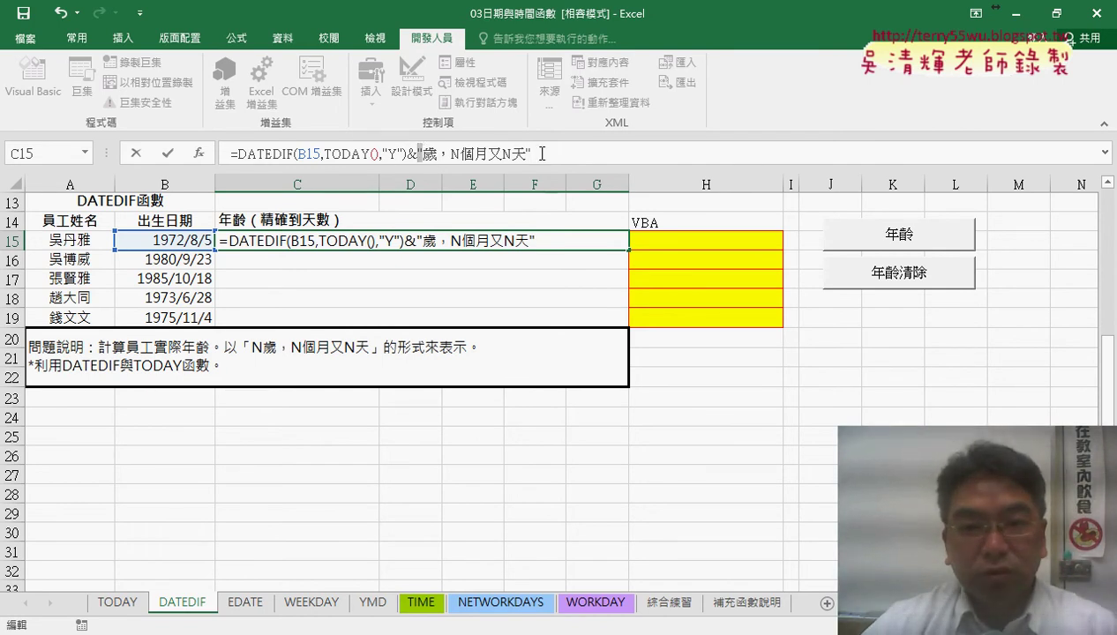
{"action": "left_click", "coordinate": [167, 154]}
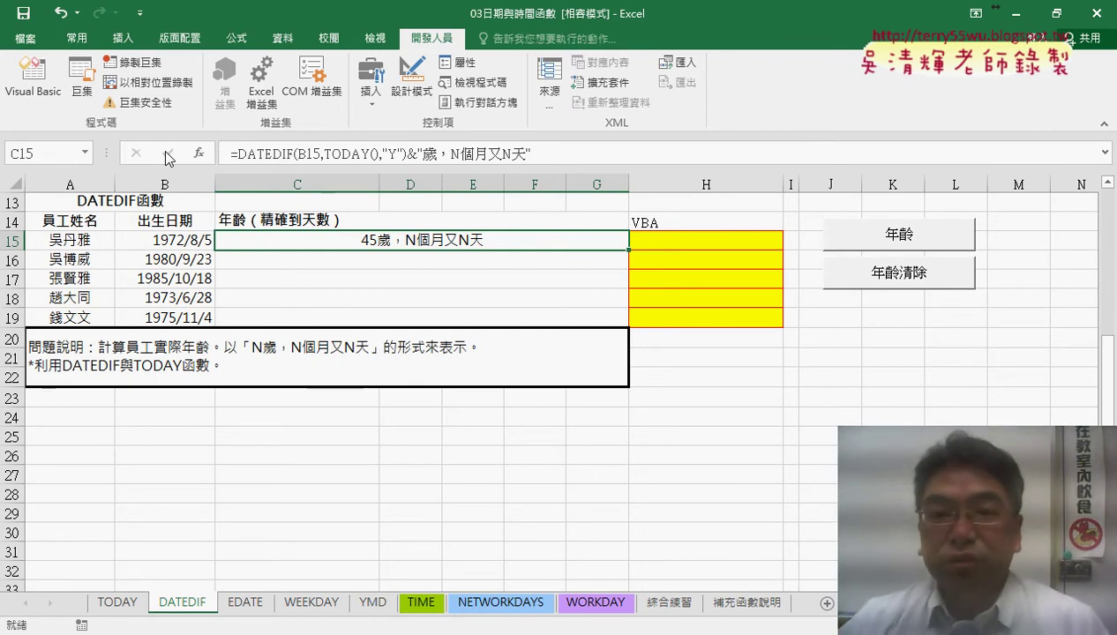
Copy the DATEDIF(B15,TODAY(),"Y") expression from C15's formula
{"action": "left_click", "coordinate": [456, 154]}
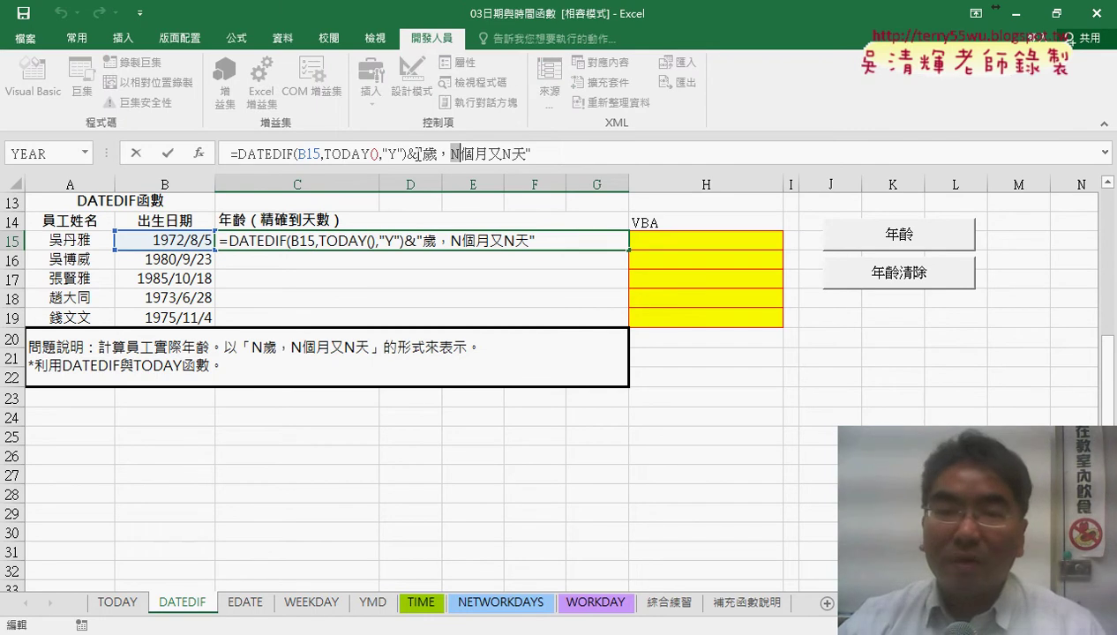
{"action": "left_click_drag", "start_coordinate": [422, 154], "coordinate": [527, 154]}
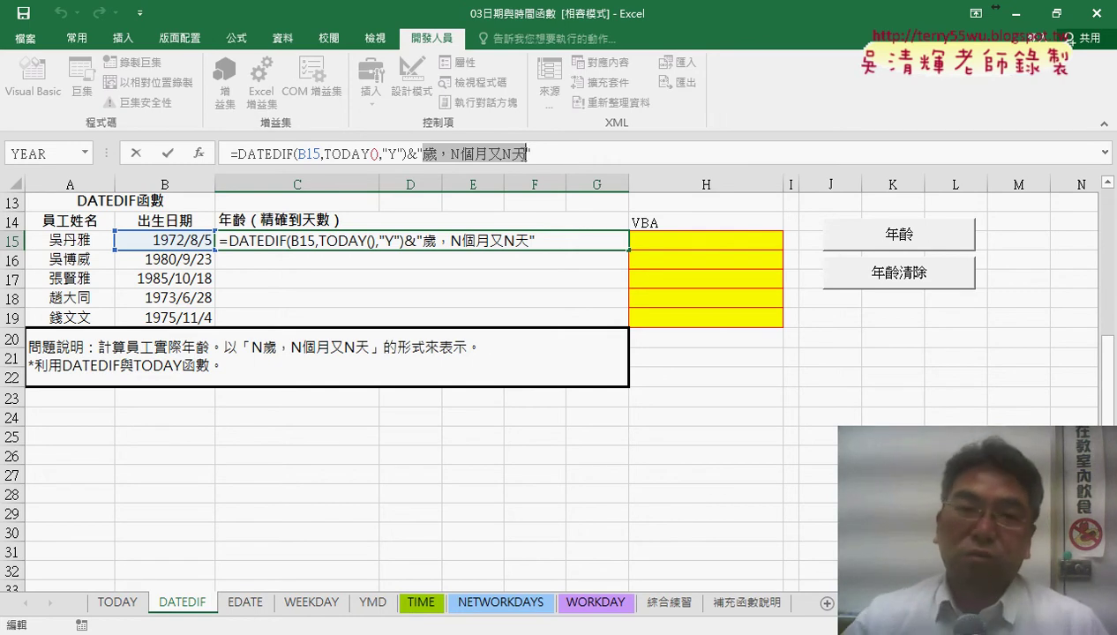
{"action": "left_click_drag", "start_coordinate": [238, 154], "coordinate": [408, 154]}
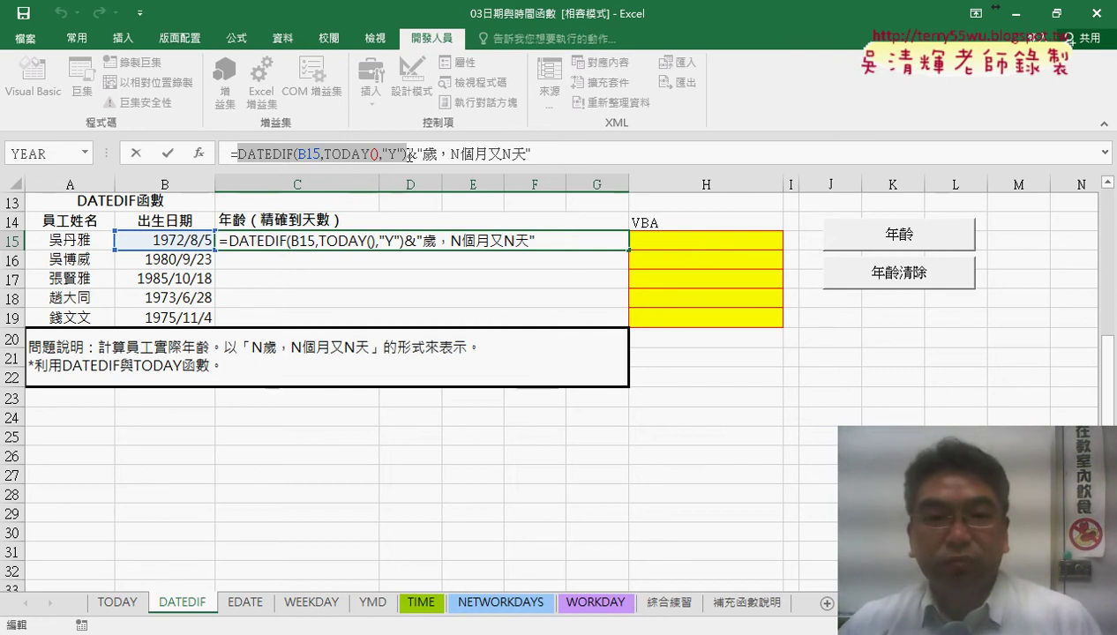
{"action": "right_click", "coordinate": [376, 162]}
{"action": "left_click", "coordinate": [394, 189]}
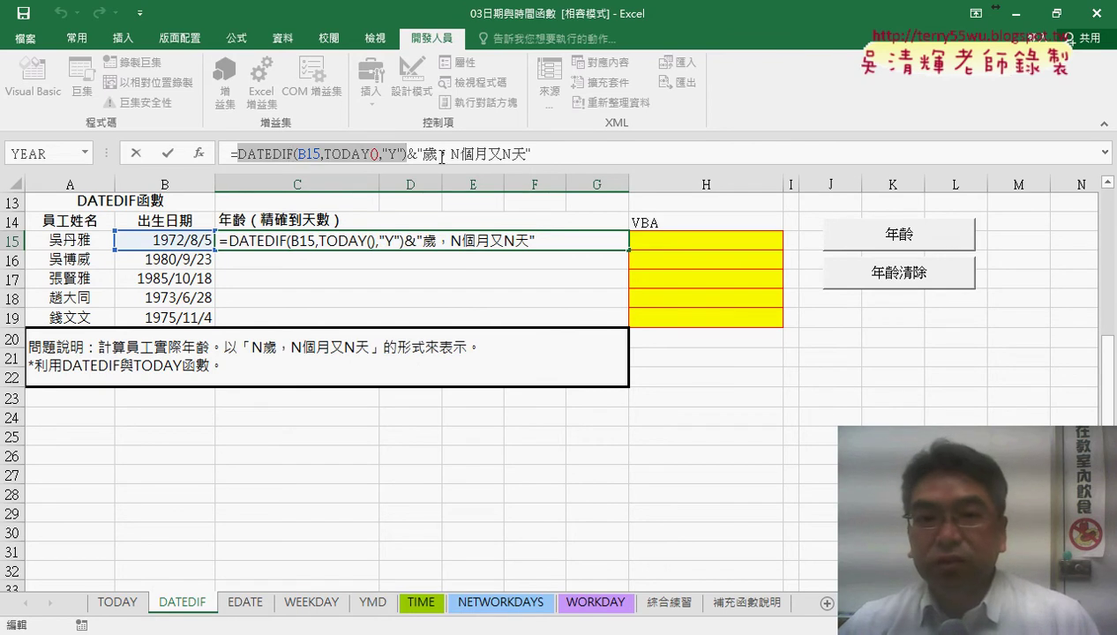
Replace the month N with a pasted DATEDIF using unit "YM", showing 45歲，8個月又N天
{"action": "left_click", "coordinate": [453, 156]}
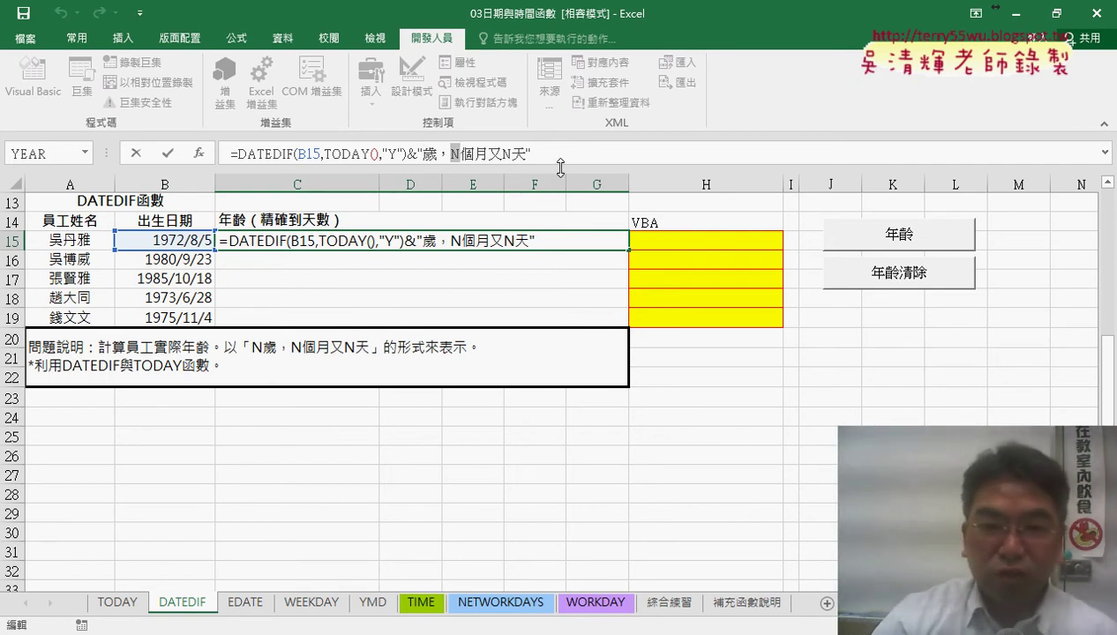
{"action": "type", "text": "\"\""}
{"action": "key", "text": "Left"}
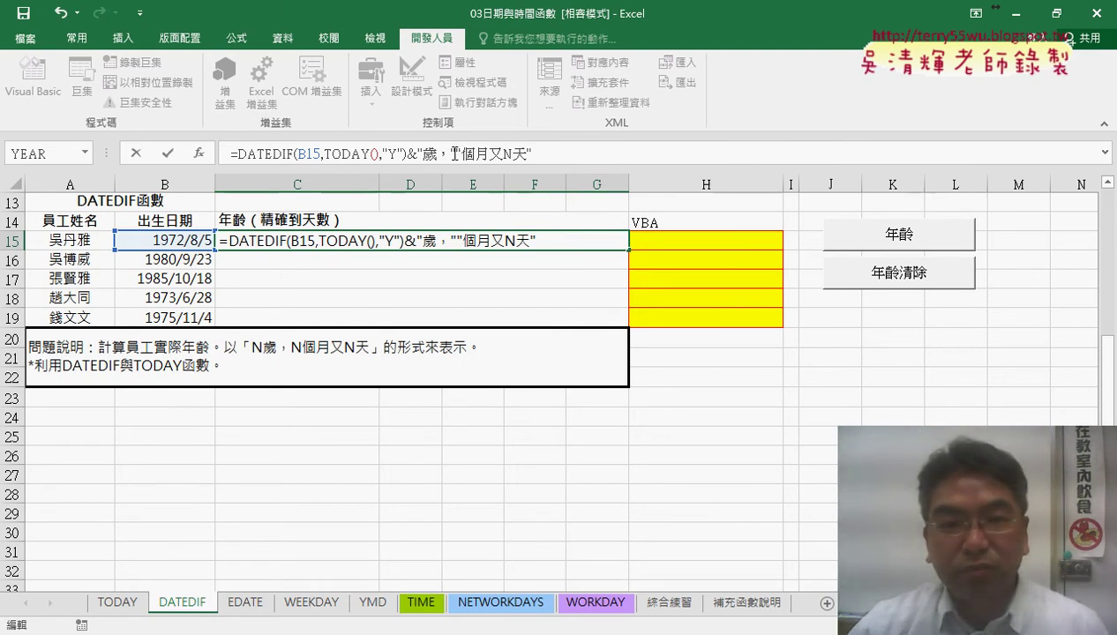
{"action": "left_click_drag", "start_coordinate": [453, 153], "coordinate": [422, 154]}
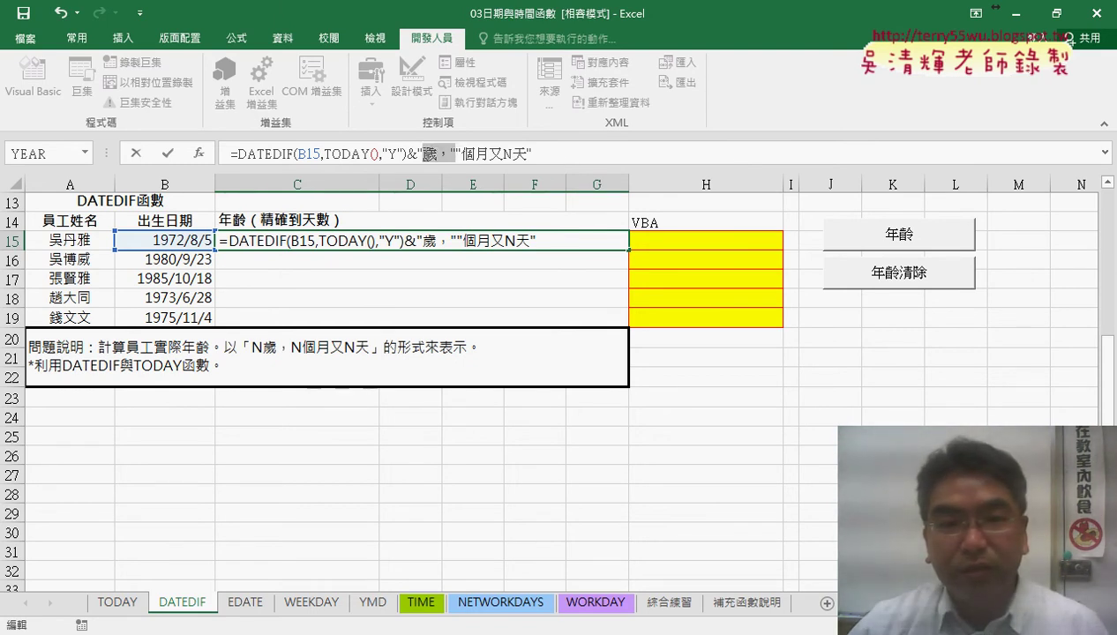
{"action": "left_click", "coordinate": [459, 154]}
{"action": "left_click_drag", "start_coordinate": [470, 151], "coordinate": [528, 153]}
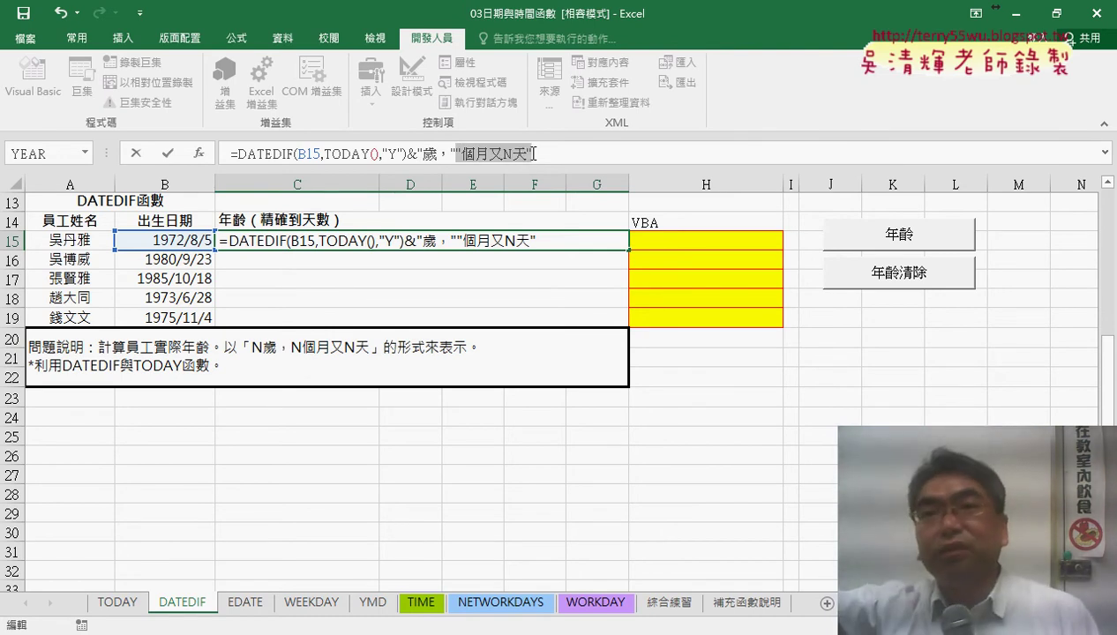
{"action": "left_click", "coordinate": [533, 153]}
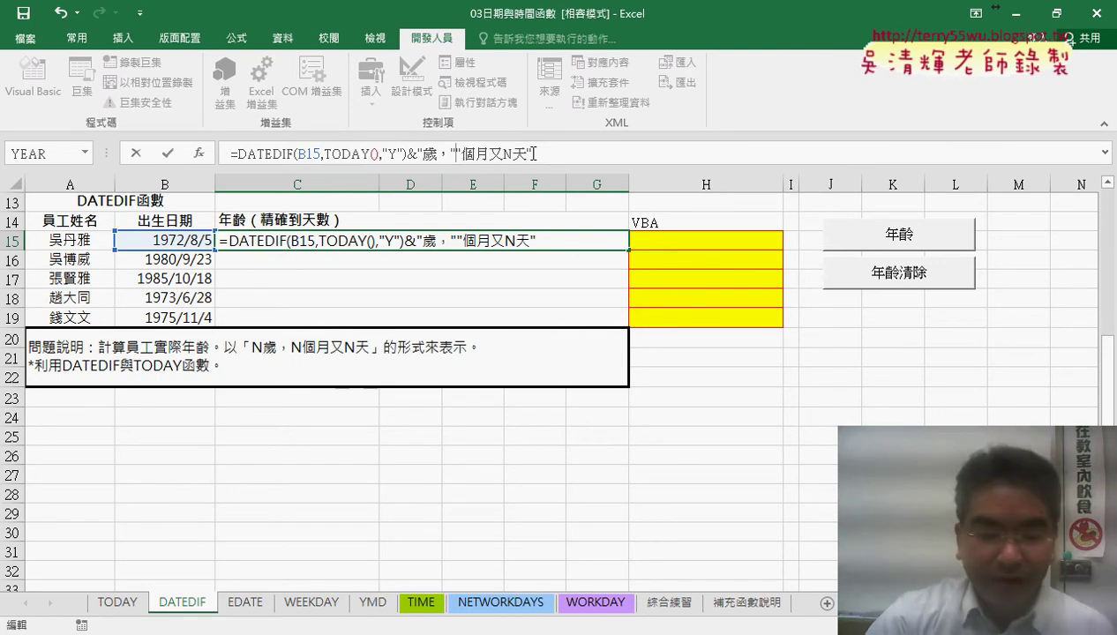
{"action": "type", "text": "&&"}
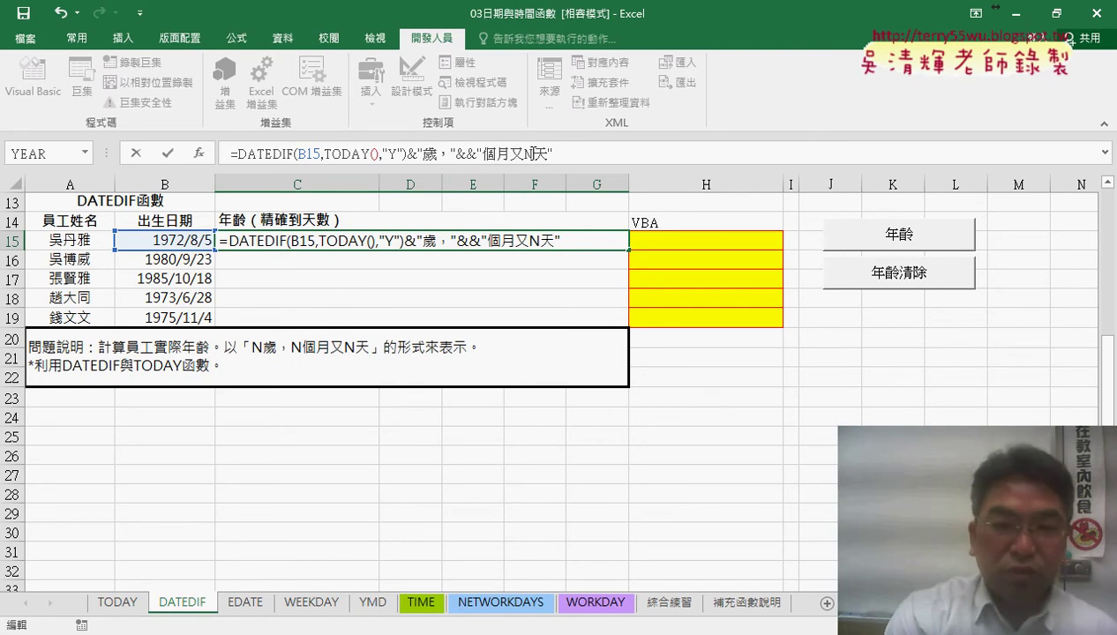
{"action": "key", "text": "ctrl+v"}
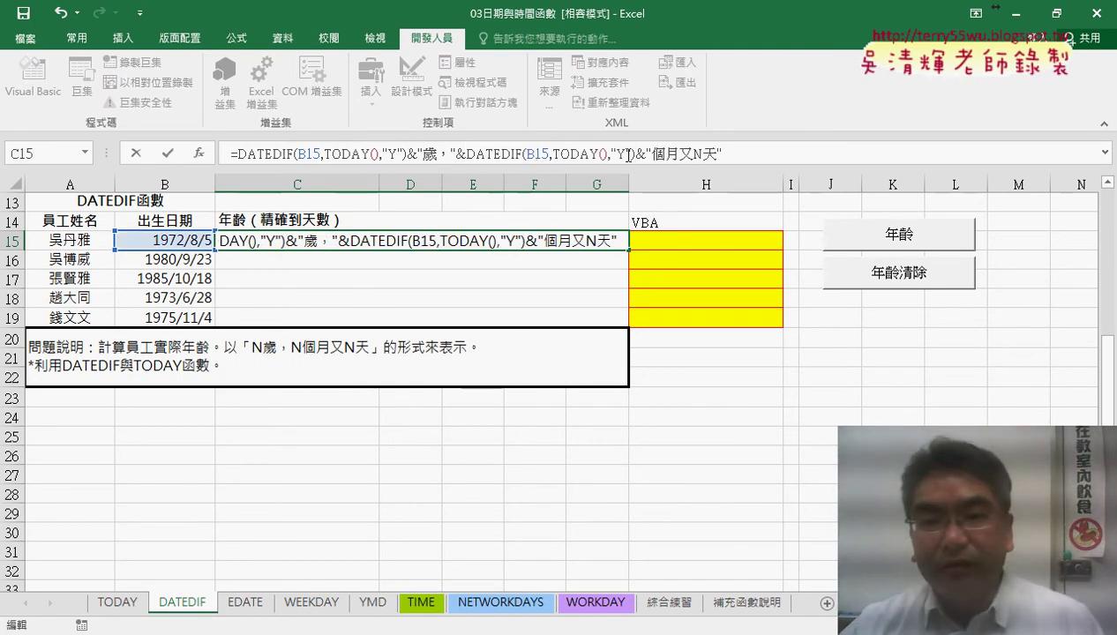
{"action": "left_click", "coordinate": [620, 154]}
{"action": "type", "text": "M"}
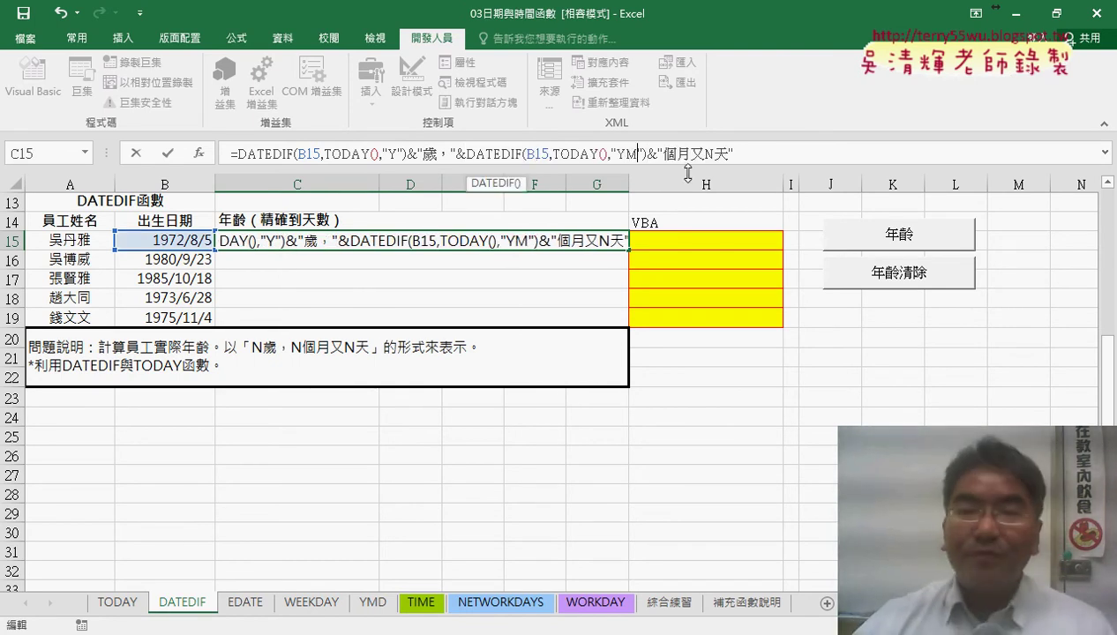
{"action": "left_click", "coordinate": [164, 152]}
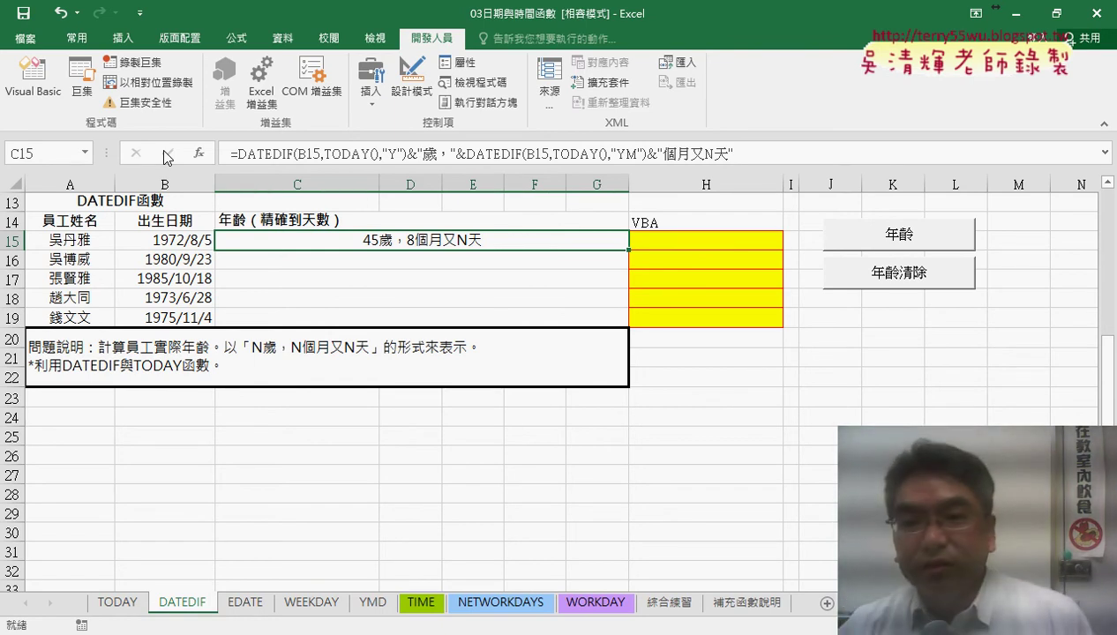
Replace the day placeholder N with a "個月又" split and remove the stray &&
{"action": "left_click", "coordinate": [667, 153]}
{"action": "left_click_drag", "start_coordinate": [666, 153], "coordinate": [738, 152]}
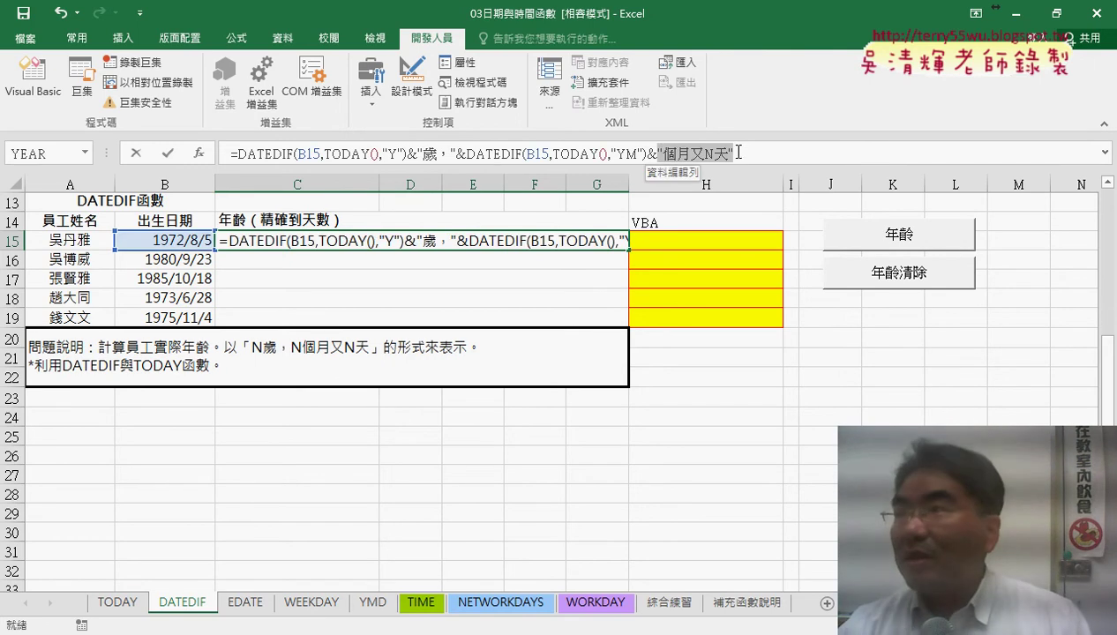
{"action": "left_click", "coordinate": [706, 155]}
{"action": "double_click", "coordinate": [708, 155]}
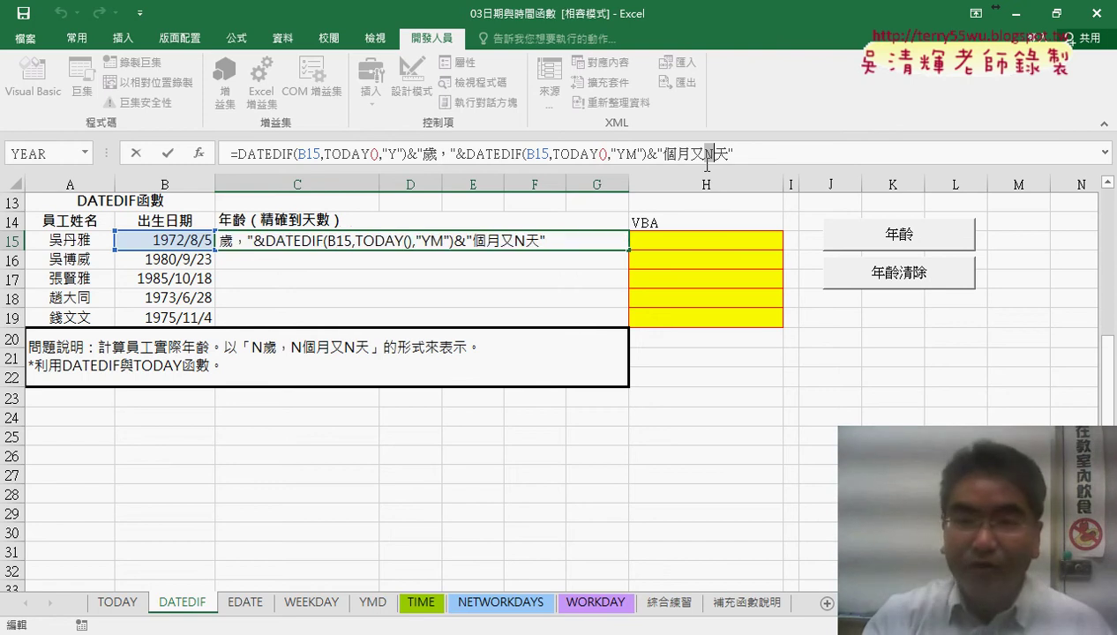
{"action": "type", "text": "\"個月又\""}
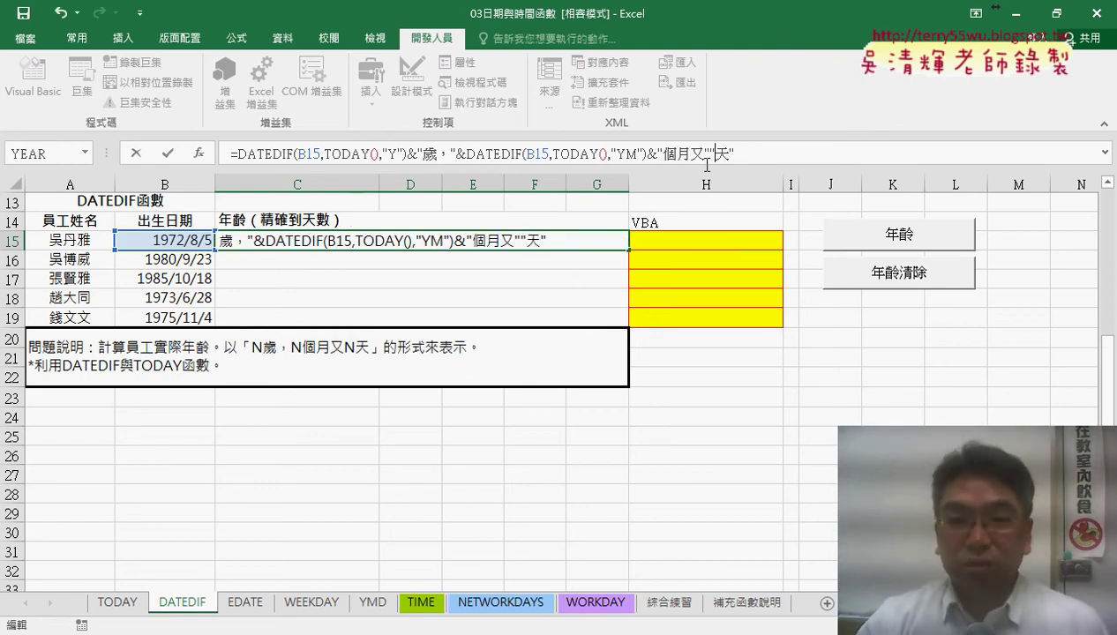
{"action": "type", "text": "&"}
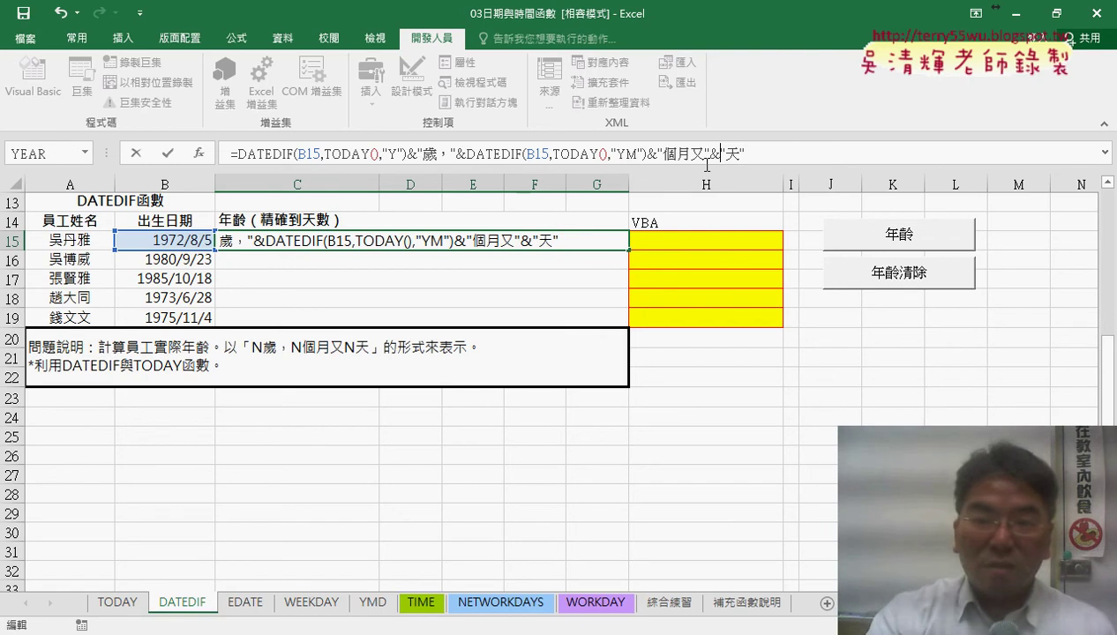
{"action": "type", "text": "&"}
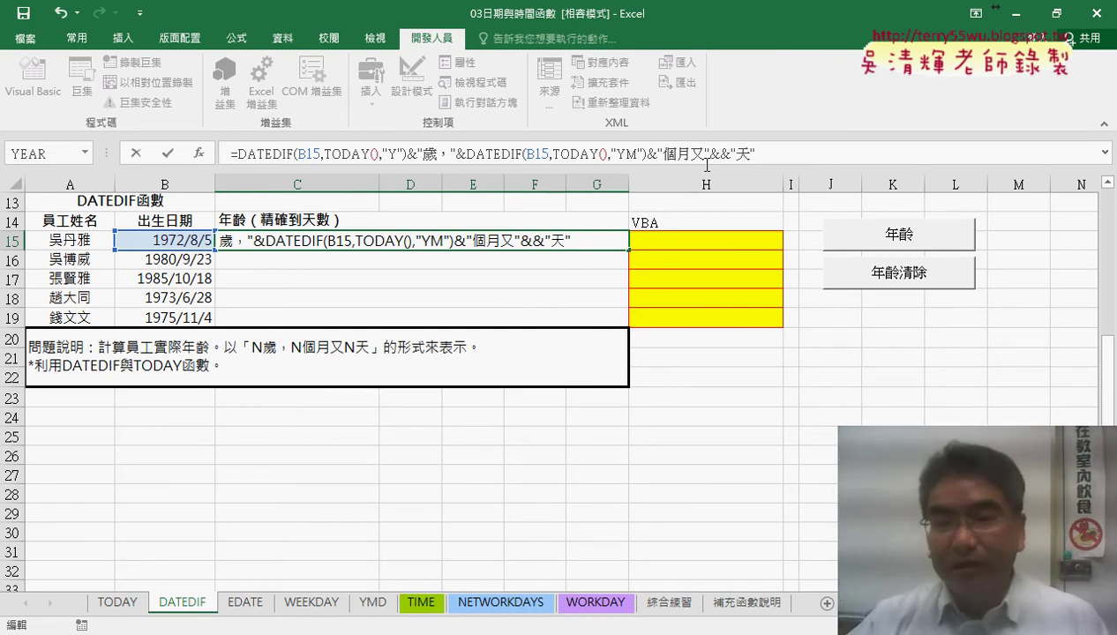
{"action": "left_click_drag", "start_coordinate": [705, 154], "coordinate": [739, 154]}
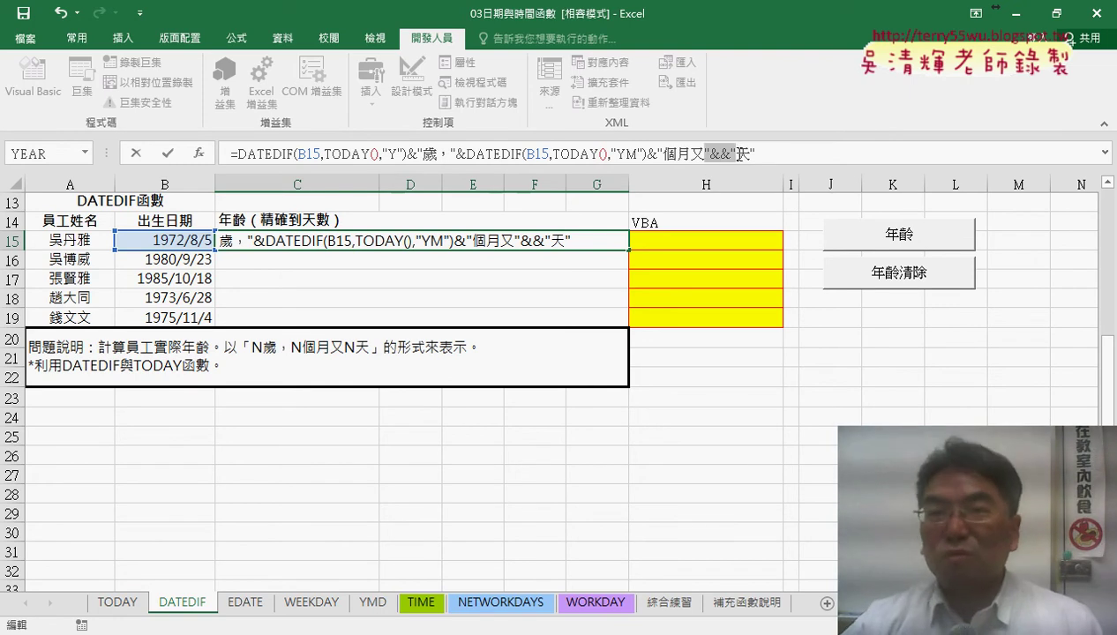
{"action": "key", "text": "BackSpace"}
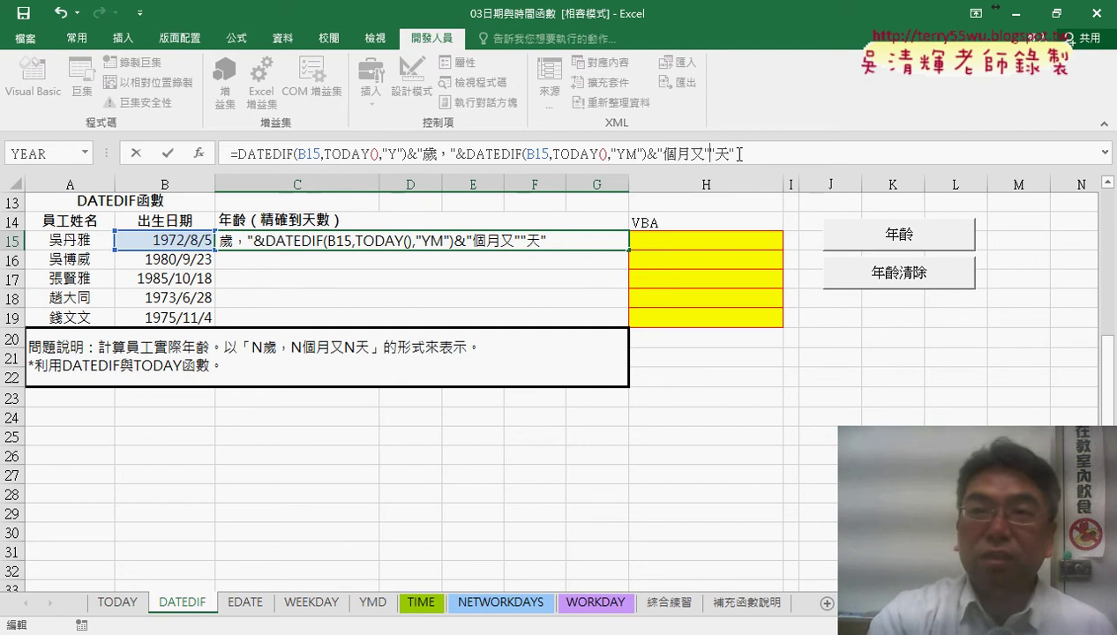
Insert a third DATEDIF with unit "MD" for days, giving 45歲，8個月又7天
{"action": "type", "text": "&&"}
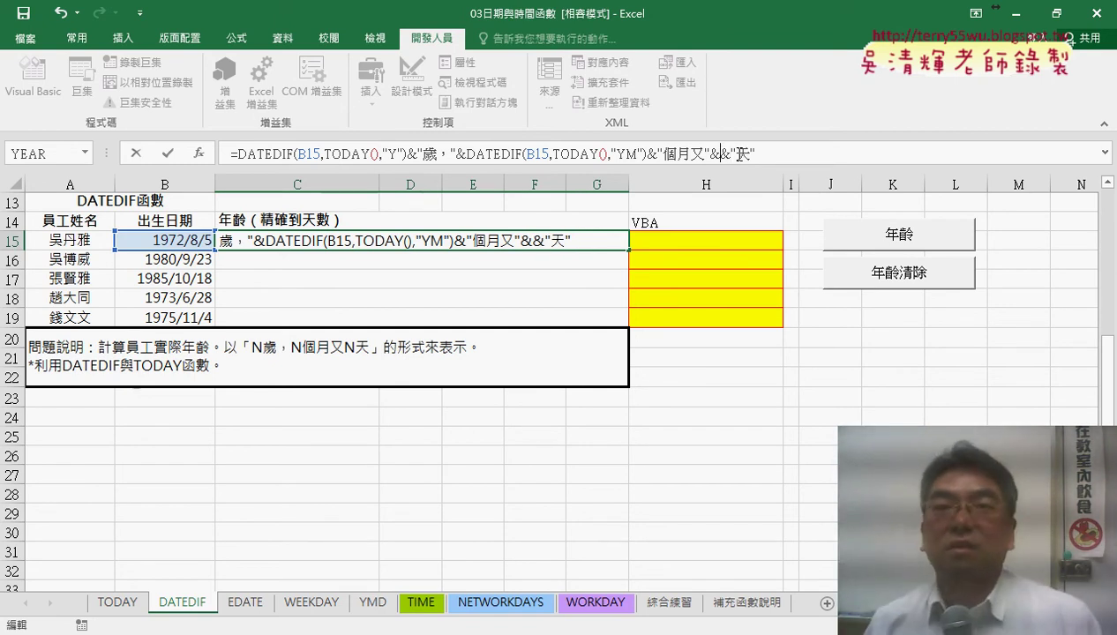
{"action": "type", "text": "DATEDIF(B15,TODAY(),\"Y\")"}
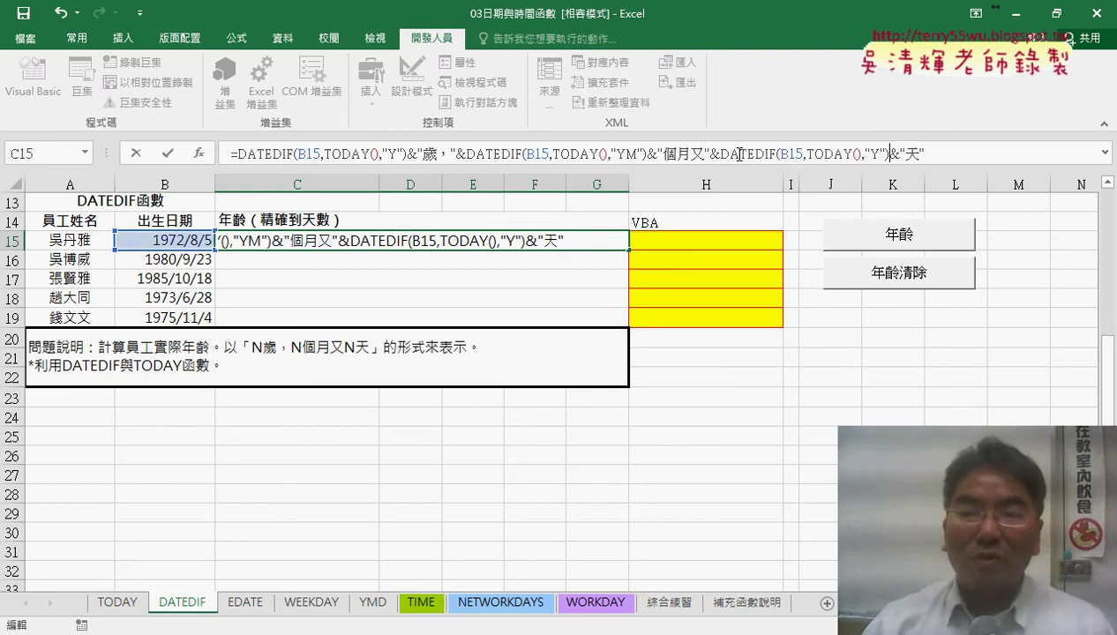
{"action": "double_click", "coordinate": [874, 155]}
{"action": "type", "text": "M"}
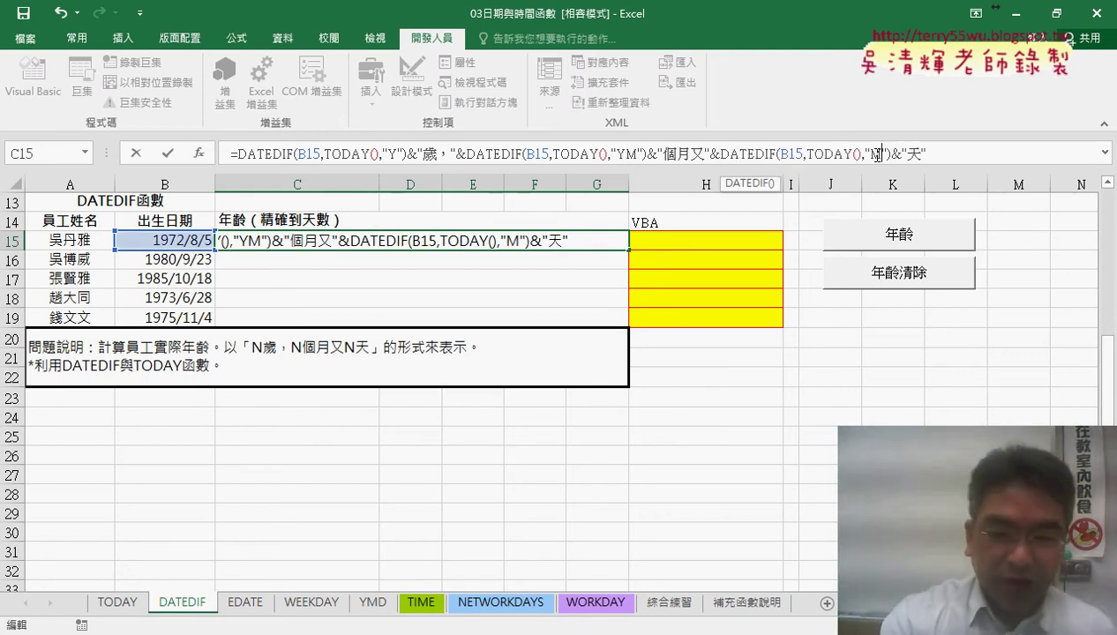
{"action": "type", "text": "D"}
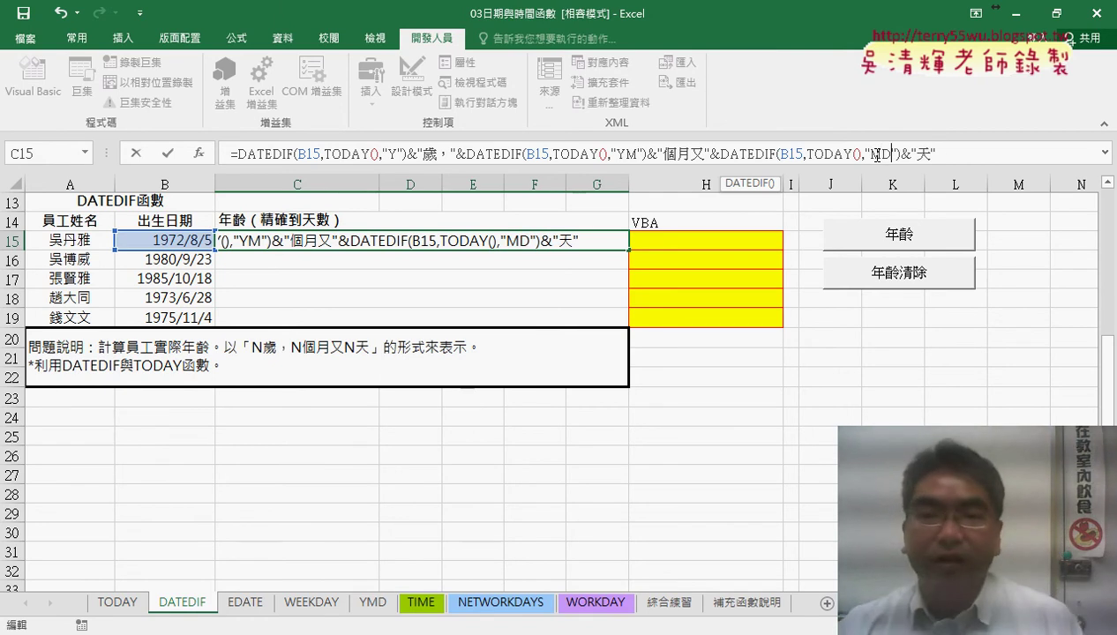
{"action": "left_click", "coordinate": [164, 154]}
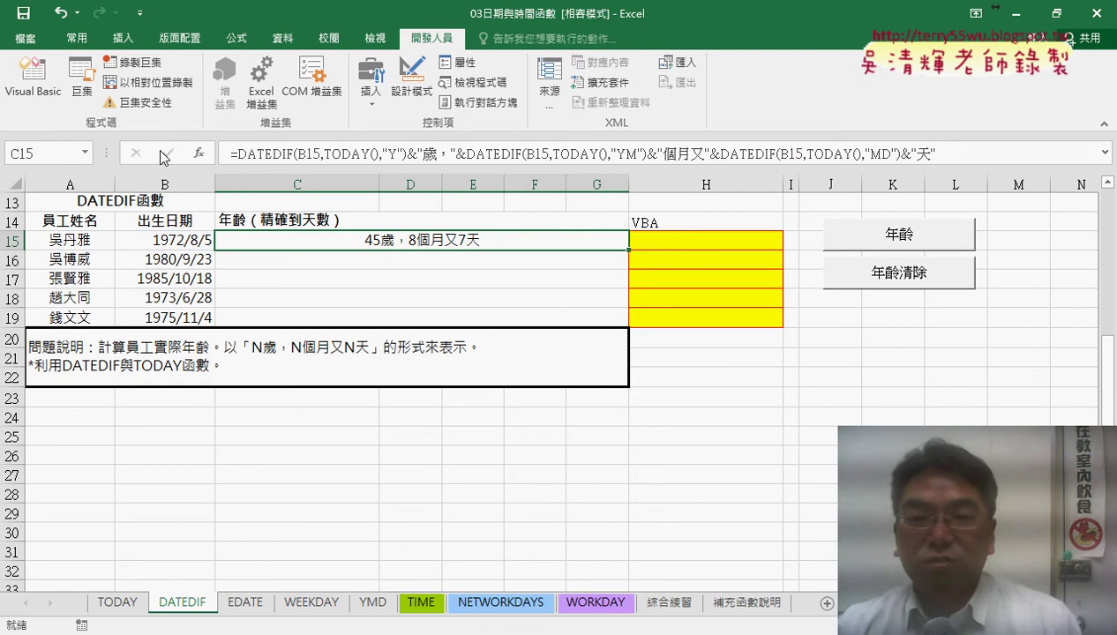
Fill the age formula down to C19 and select the VBA results H15:H19
{"action": "left_click_drag", "start_coordinate": [628, 251], "coordinate": [622, 322]}
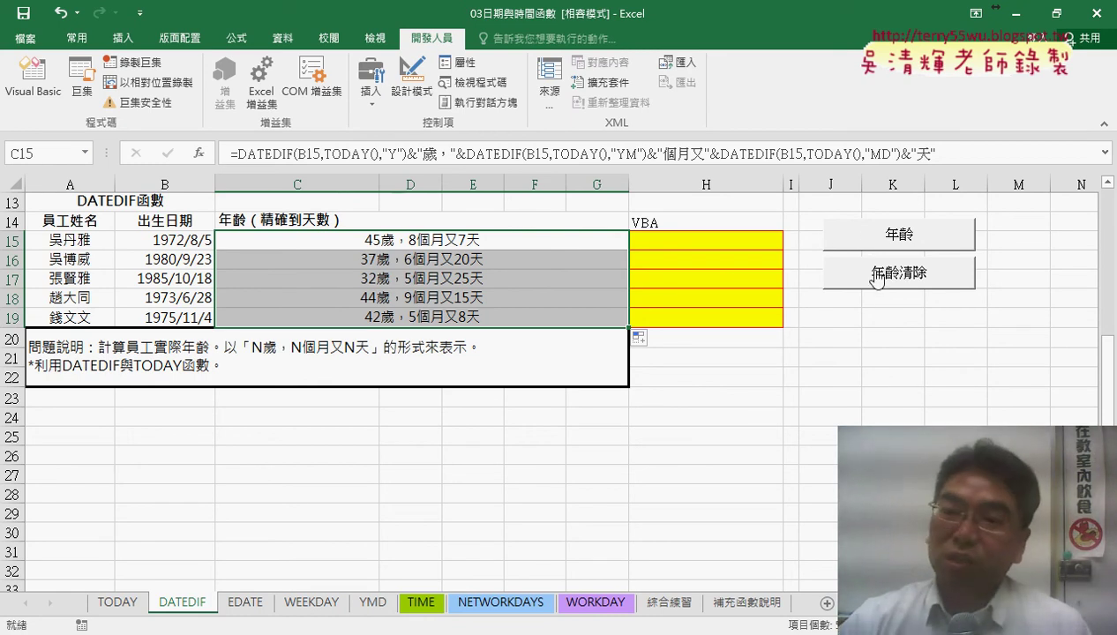
{"action": "left_click_drag", "start_coordinate": [725, 235], "coordinate": [726, 317]}
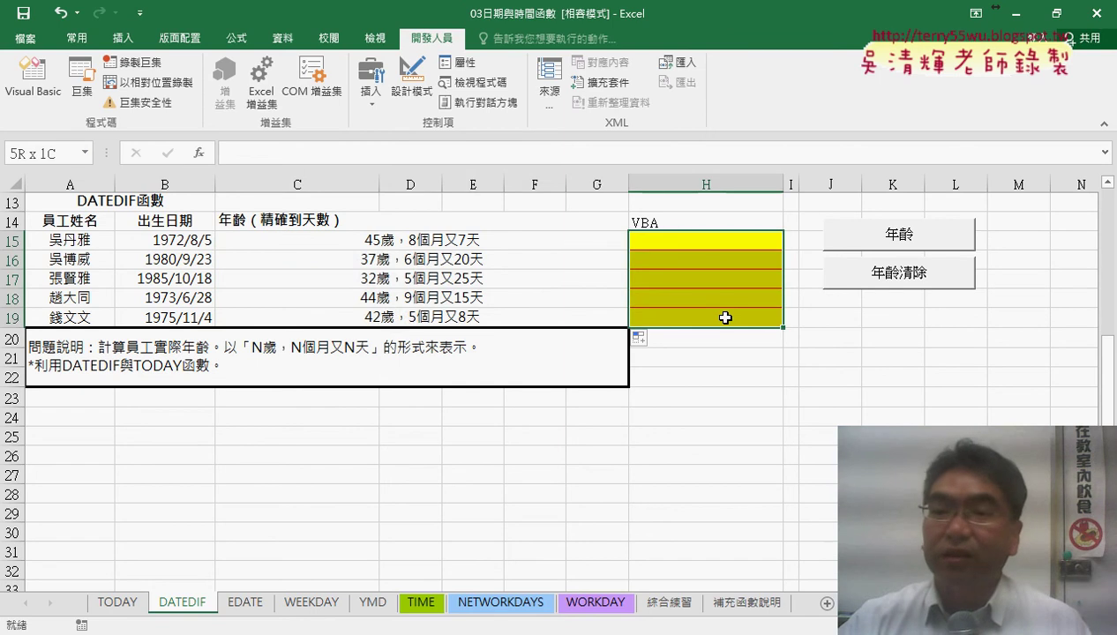
{"action": "left_click", "coordinate": [917, 237]}
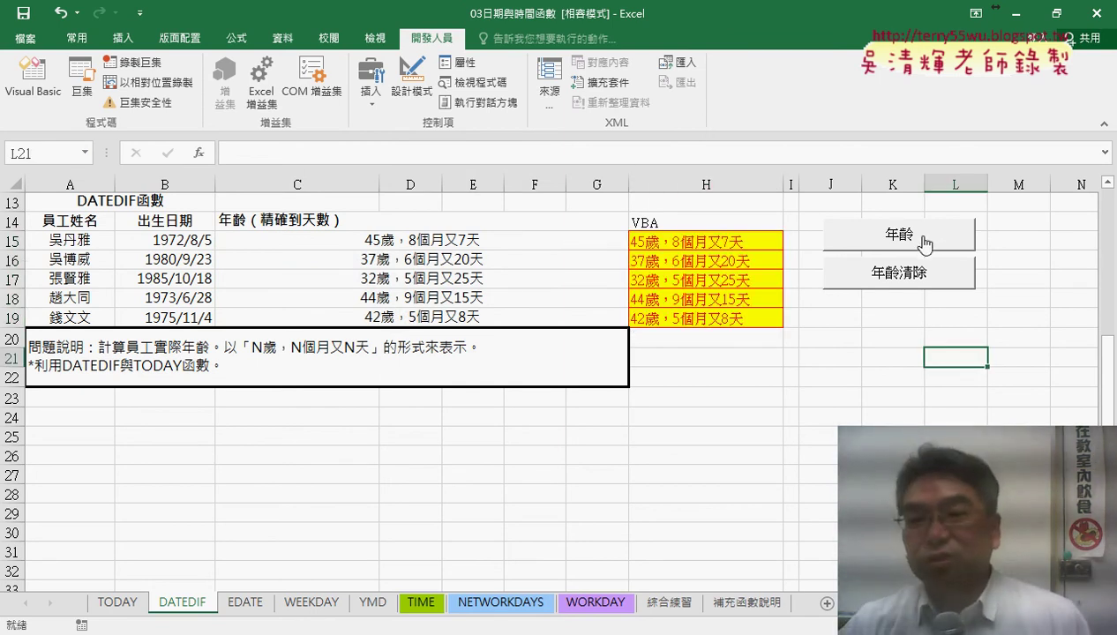
{"action": "left_click", "coordinate": [918, 278]}
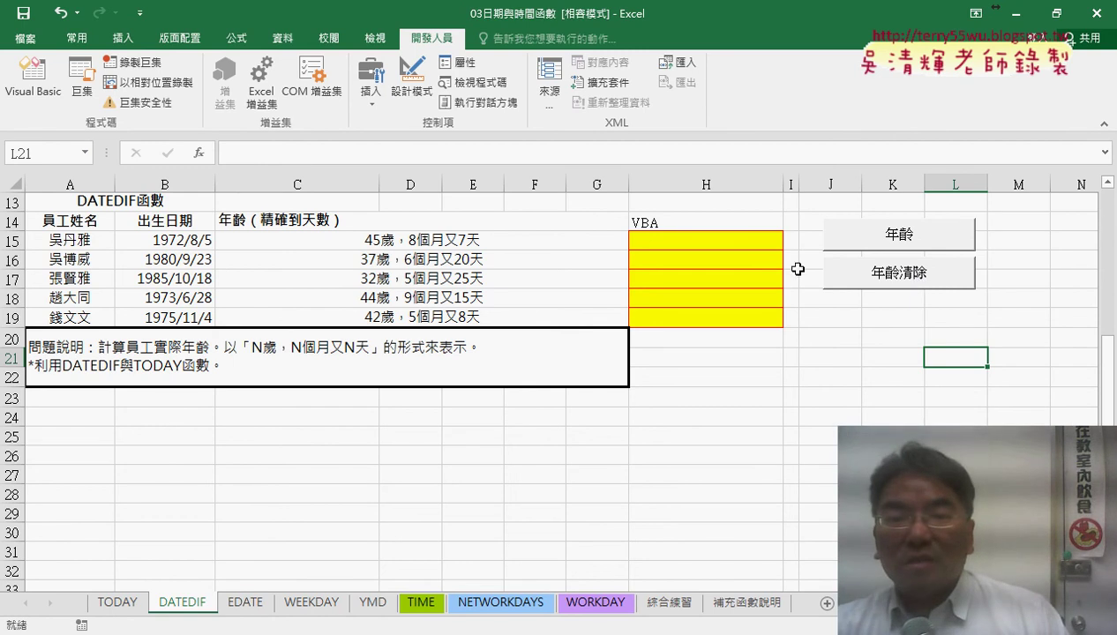
{"action": "left_click", "coordinate": [456, 242]}
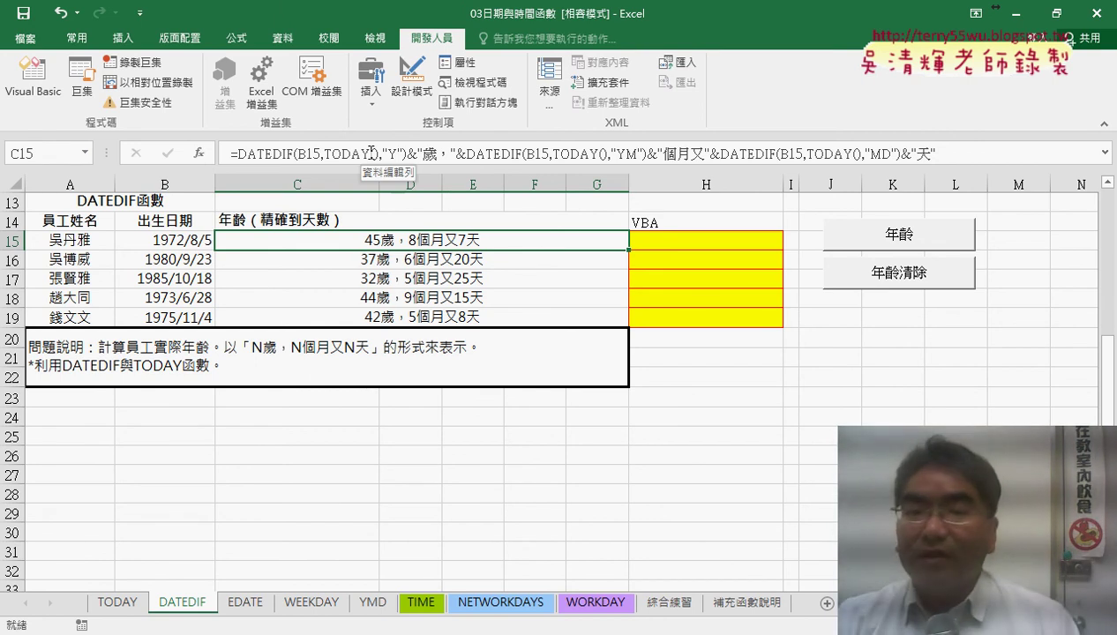
Cancel the accidental edit of C15's age formula
{"action": "left_click", "coordinate": [231, 154]}
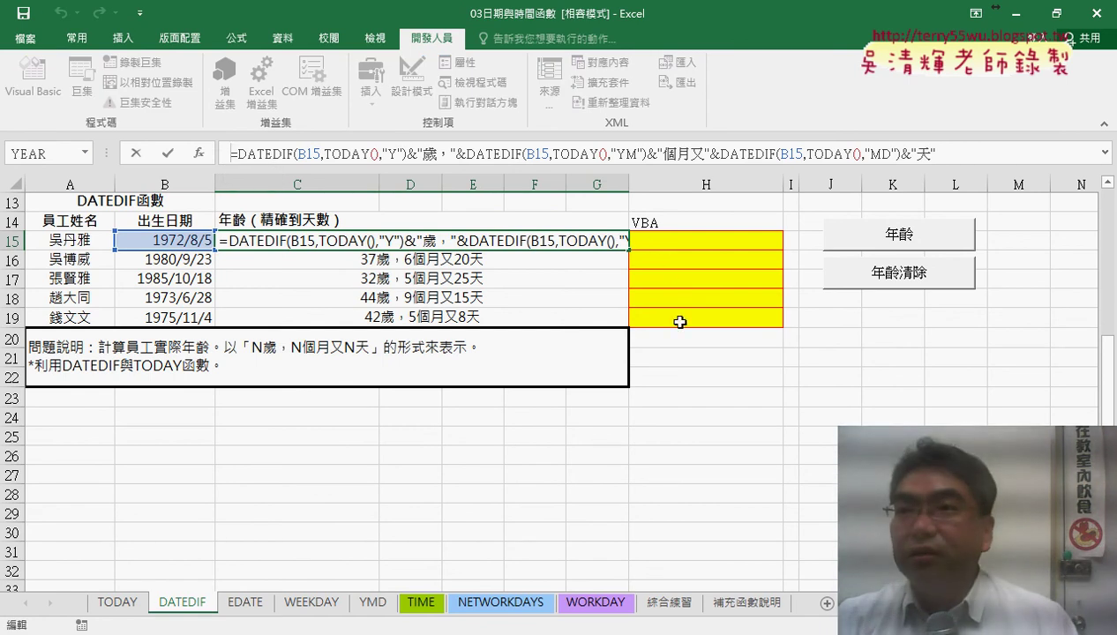
{"action": "left_click", "coordinate": [705, 432]}
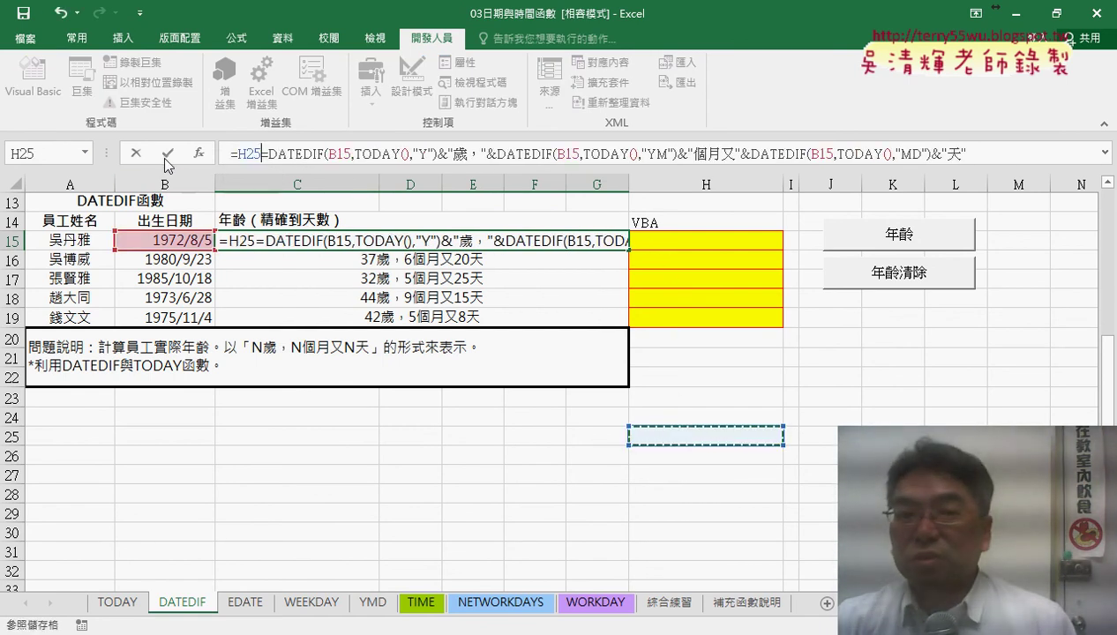
{"action": "left_click", "coordinate": [135, 153]}
{"action": "left_click", "coordinate": [924, 374]}
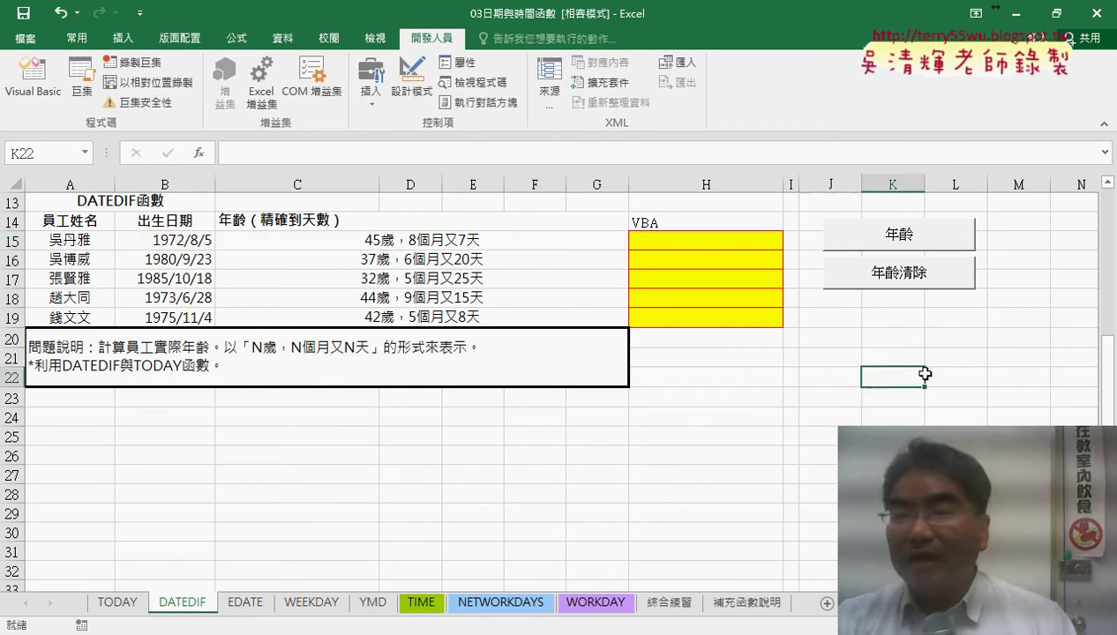
Run the 年齡 VBA calculation and compare H15:H19 with the DATEDIF age in C15
{"action": "left_click", "coordinate": [917, 247]}
{"action": "left_click", "coordinate": [758, 250]}
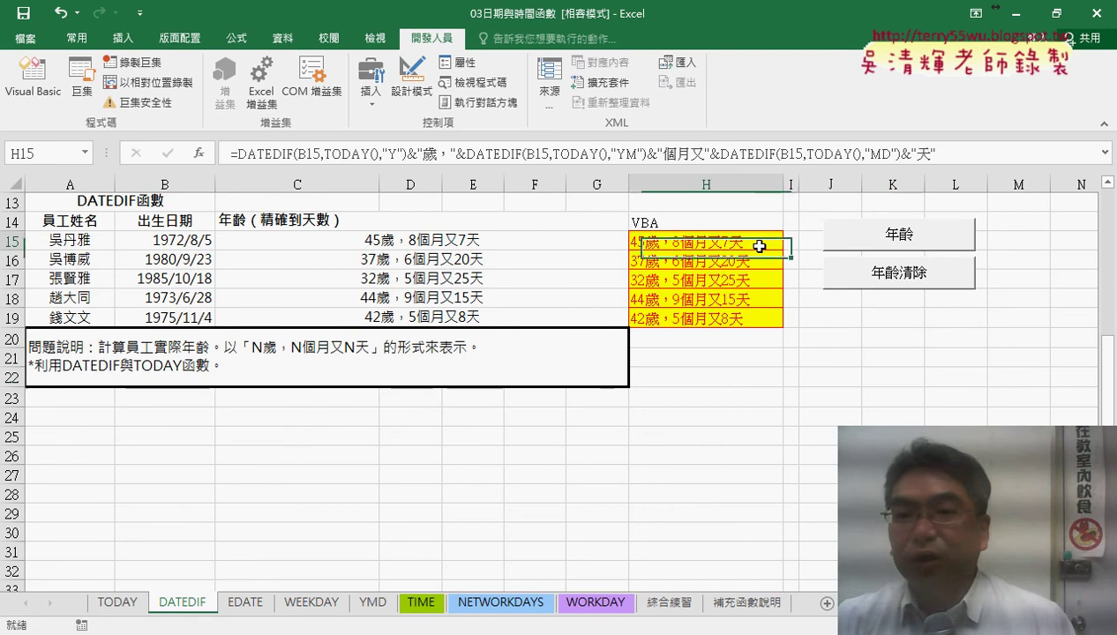
{"action": "left_click", "coordinate": [757, 260]}
{"action": "left_click", "coordinate": [745, 279]}
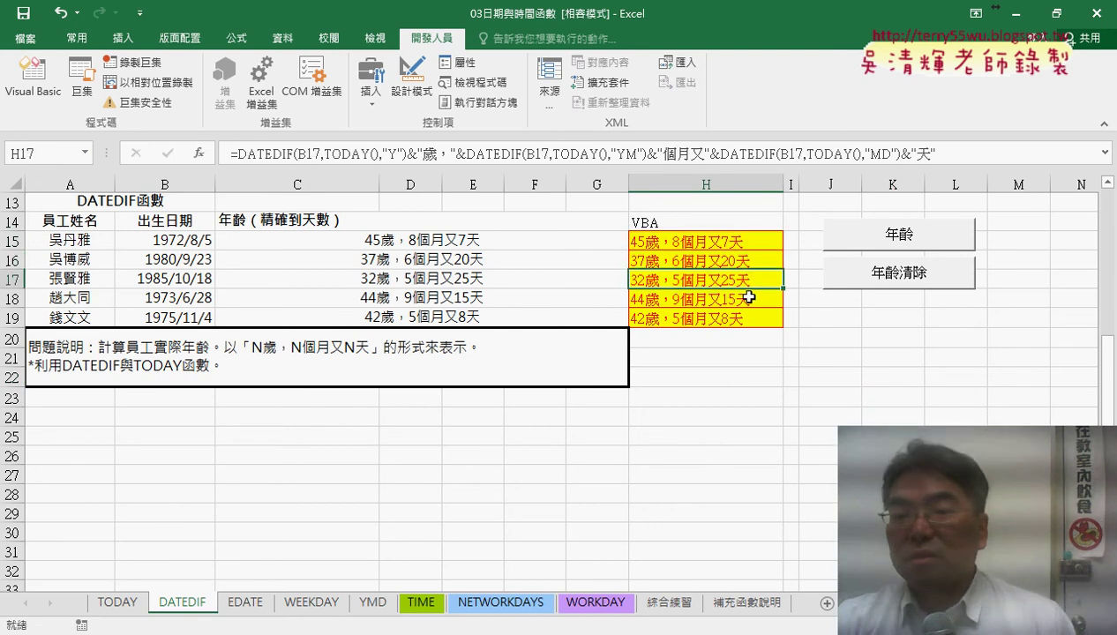
{"action": "left_click", "coordinate": [743, 299]}
{"action": "left_click", "coordinate": [749, 321]}
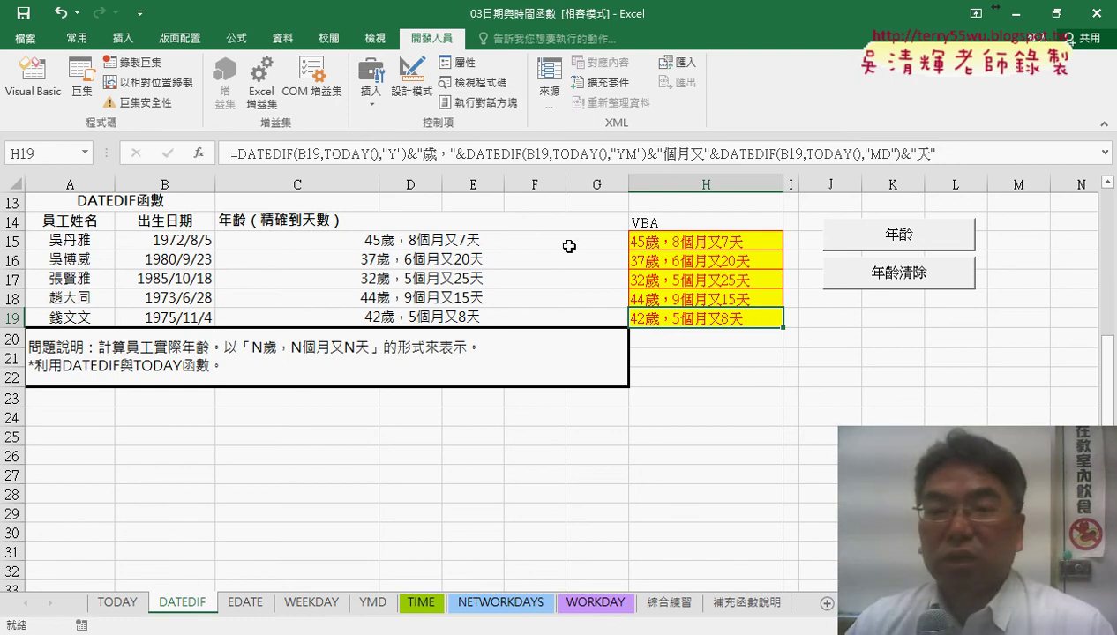
{"action": "left_click", "coordinate": [512, 242]}
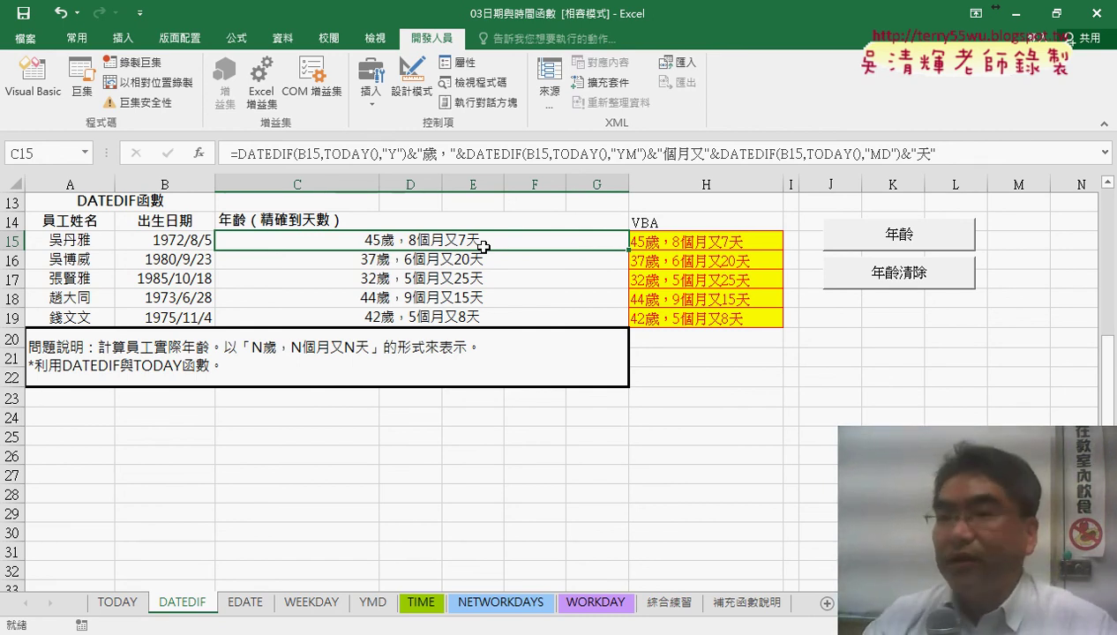
{"action": "left_click", "coordinate": [862, 283]}
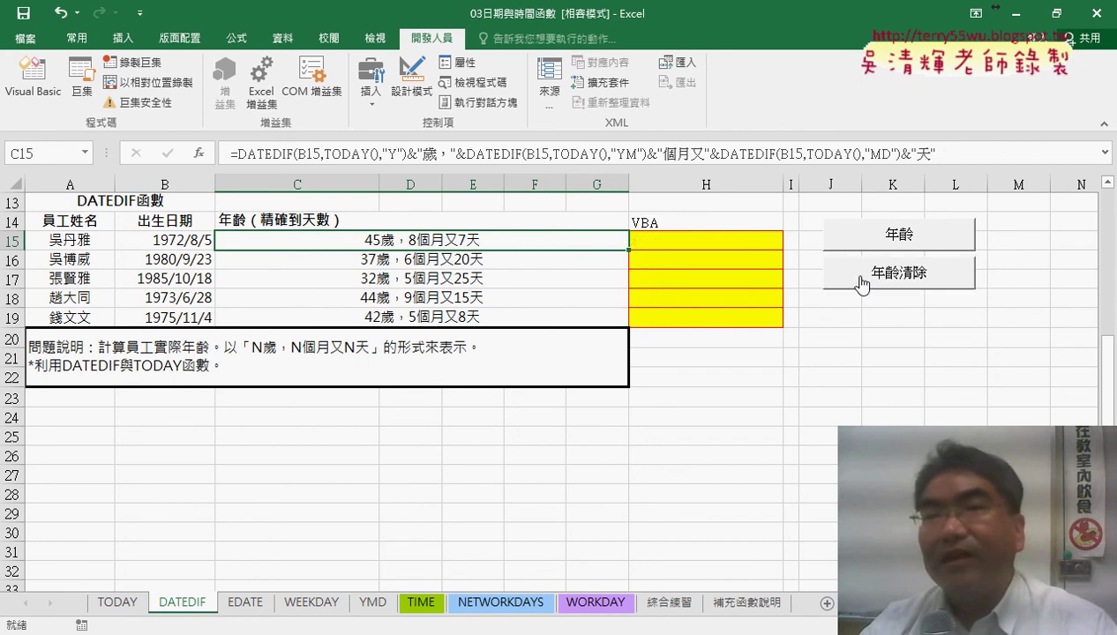
{"action": "left_click", "coordinate": [870, 244]}
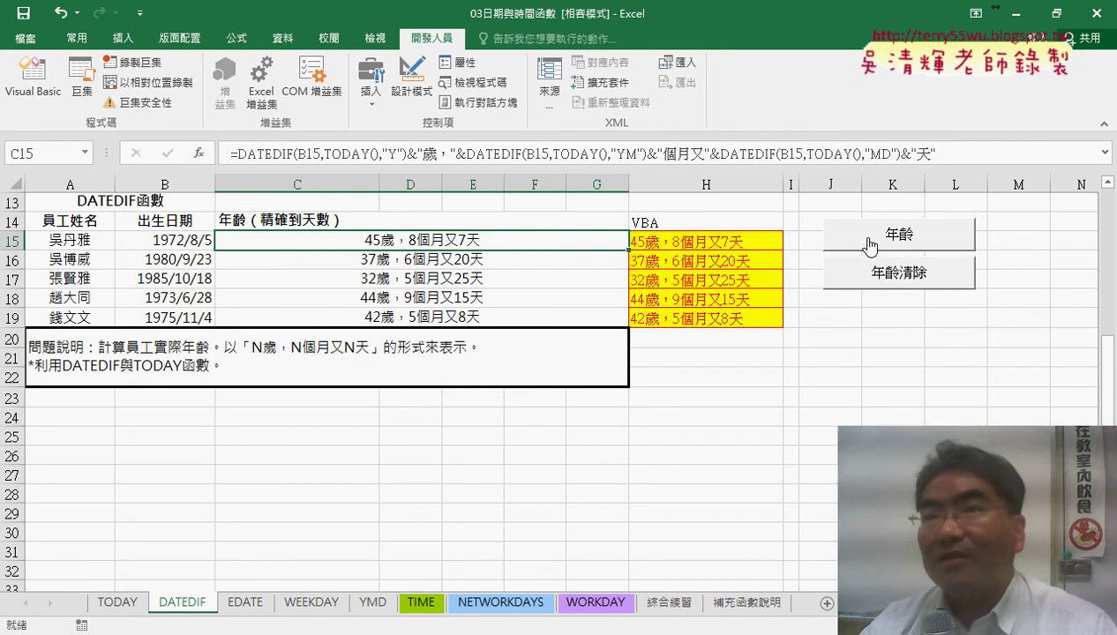